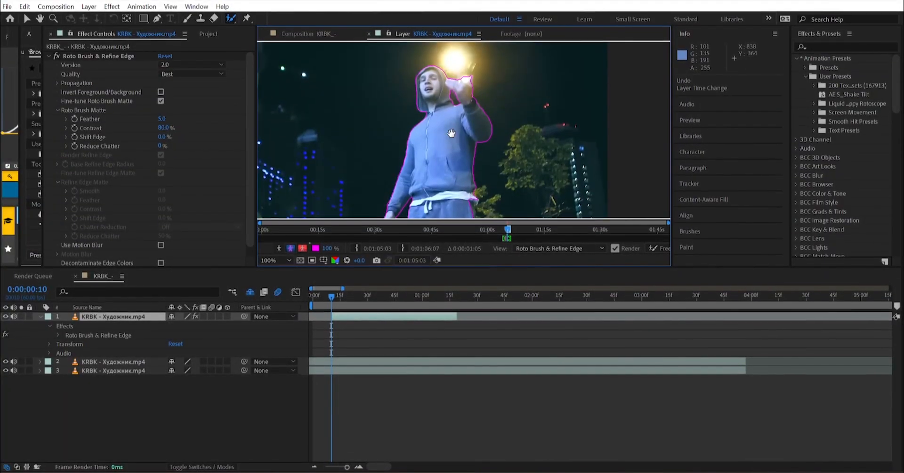
# - Propagate the Roto Brush selection of the man through the trimmed top layer and freeze it
pyautogui.press('space')
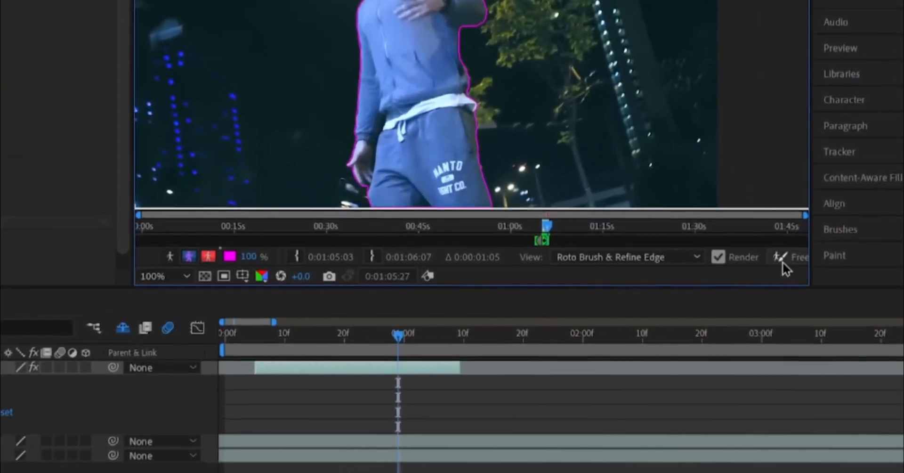
pyautogui.click(758, 254)
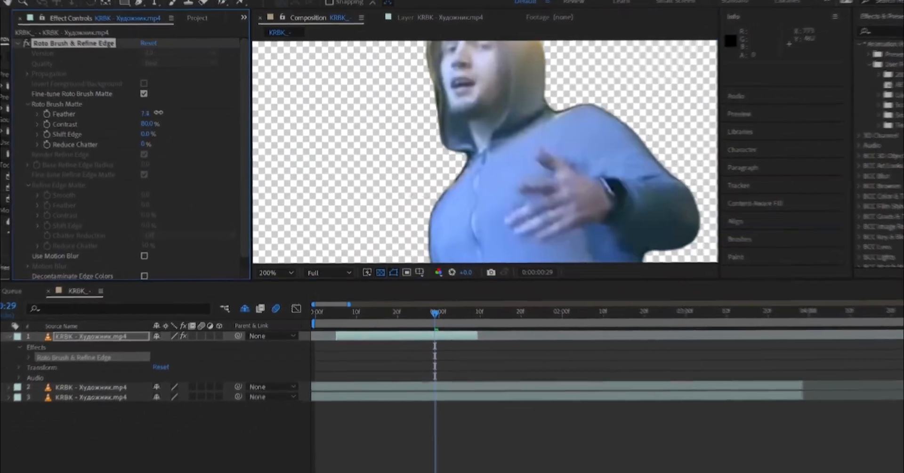
# - Soften the Roto Brush matte with a Feather of 8.8, a lower Contrast and a negative Shift Edge
pyautogui.moveTo(158, 112); pyautogui.dragTo(97, 134)
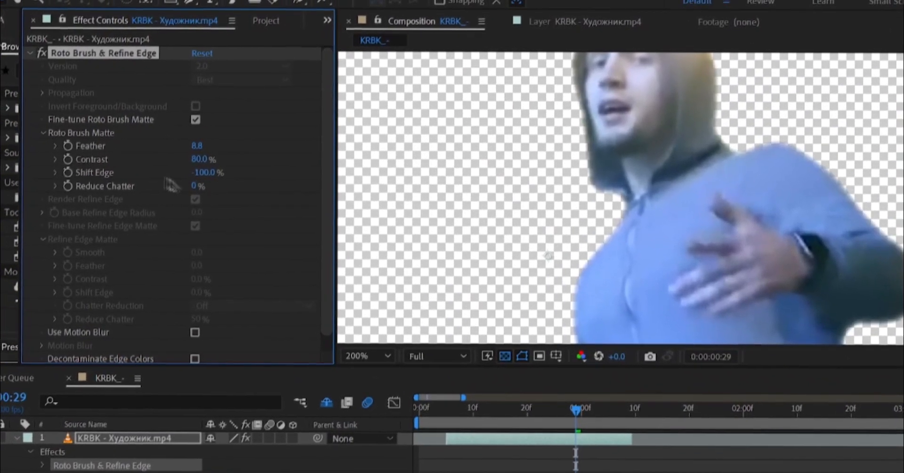
pyautogui.moveTo(170, 185); pyautogui.dragTo(239, 180)
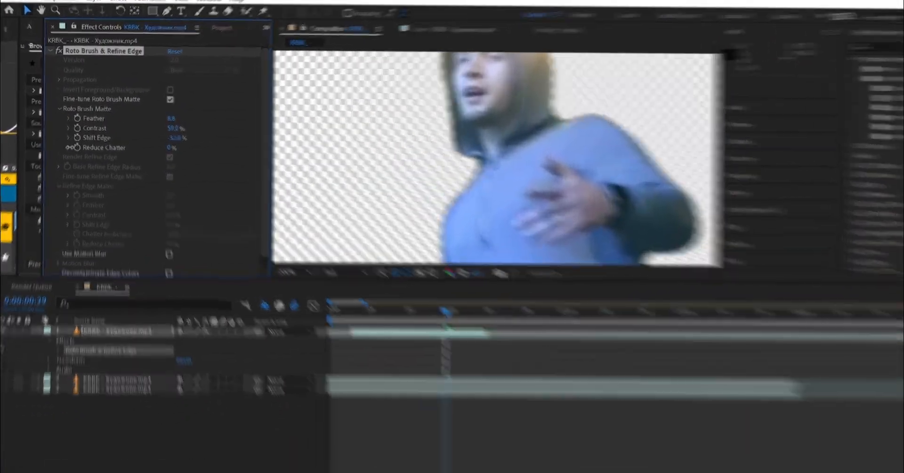
pyautogui.moveTo(166, 125); pyautogui.dragTo(187, 125)
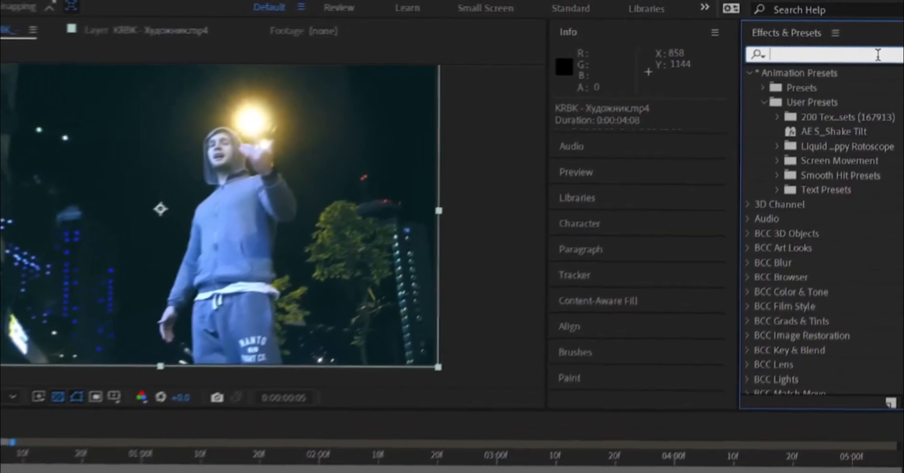
# - Apply CC Mr. Mercury to the second video layer with Velocity 6.5 and Birth Rate 35.5
pyautogui.write('cc mr')
pyautogui.moveTo(800, 92); pyautogui.dragTo(70, 448)
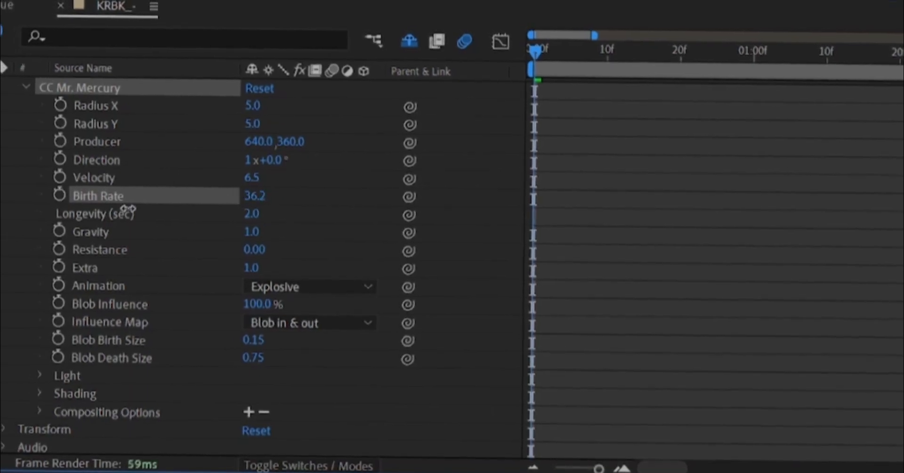
pyautogui.moveTo(128, 208); pyautogui.dragTo(120, 208)
pyautogui.scroll(2, 541, 108)
pyautogui.moveTo(568, 102); pyautogui.dragTo(524, 139)
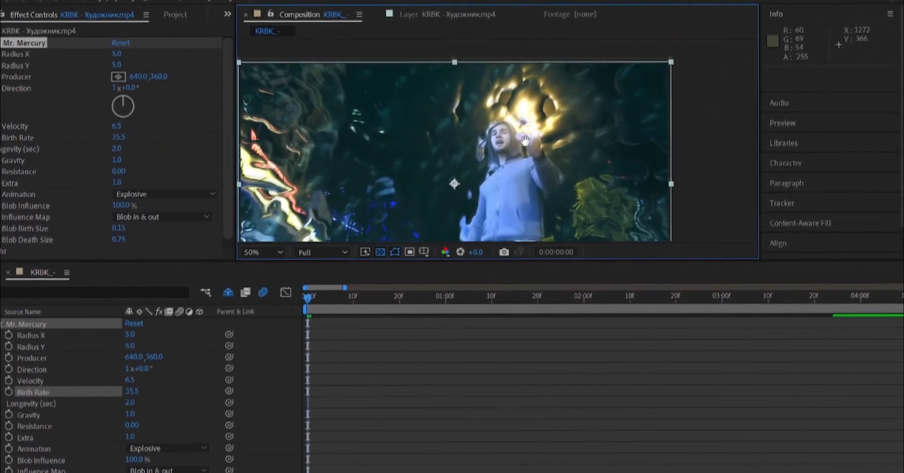
pyautogui.scroll(-2, 499, 143)
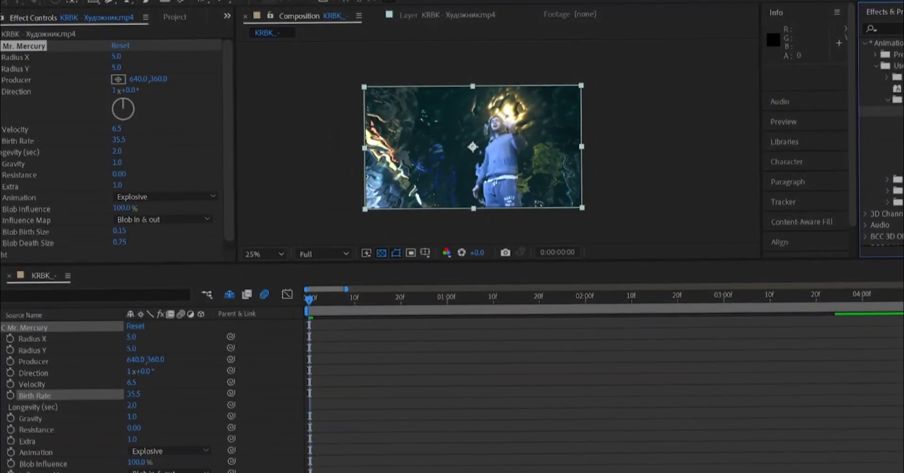
# - Set CC Mr. Mercury's Gravity to 2.3, Blob Birth Size to 0.22 and Blob Death Size to 0.04
pyautogui.moveTo(135, 415); pyautogui.dragTo(145, 415)
pyautogui.moveTo(165, 460); pyautogui.dragTo(190, 460)
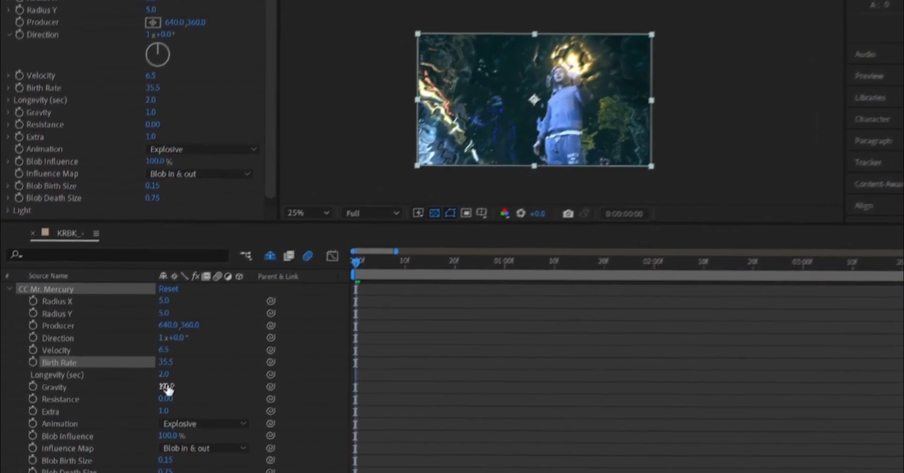
pyautogui.moveTo(312, 387); pyautogui.dragTo(307, 387)
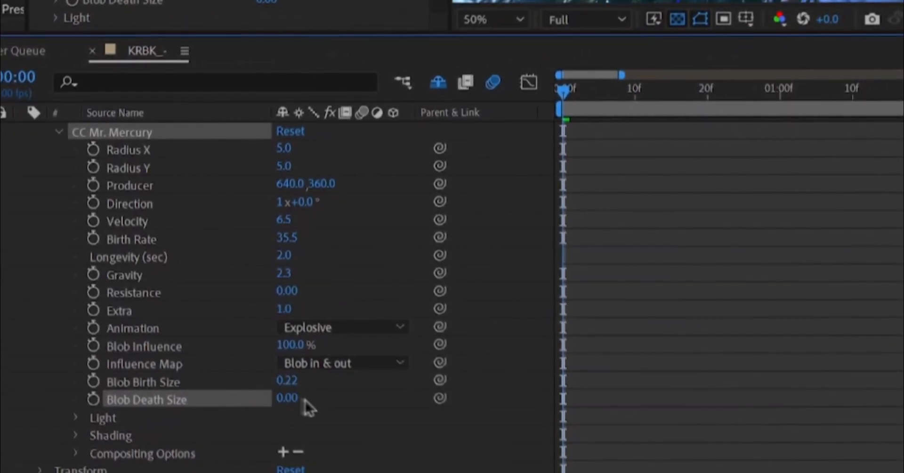
pyautogui.click(289, 398)
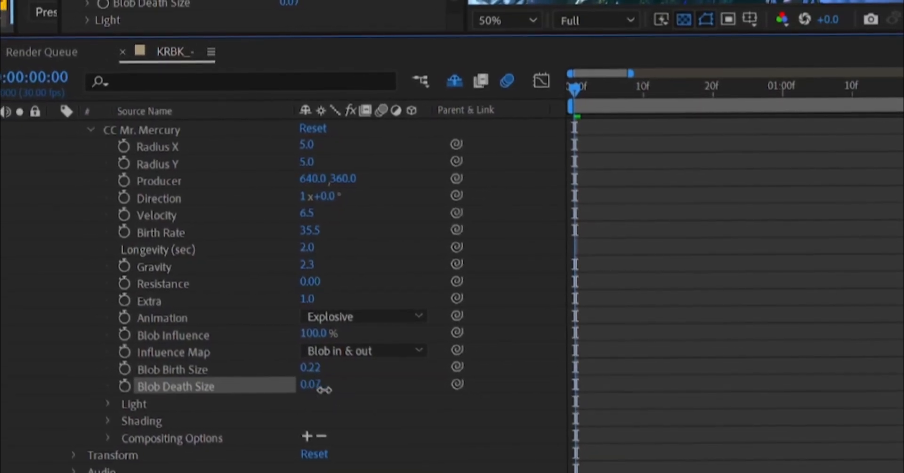
pyautogui.moveTo(324, 389); pyautogui.dragTo(216, 314)
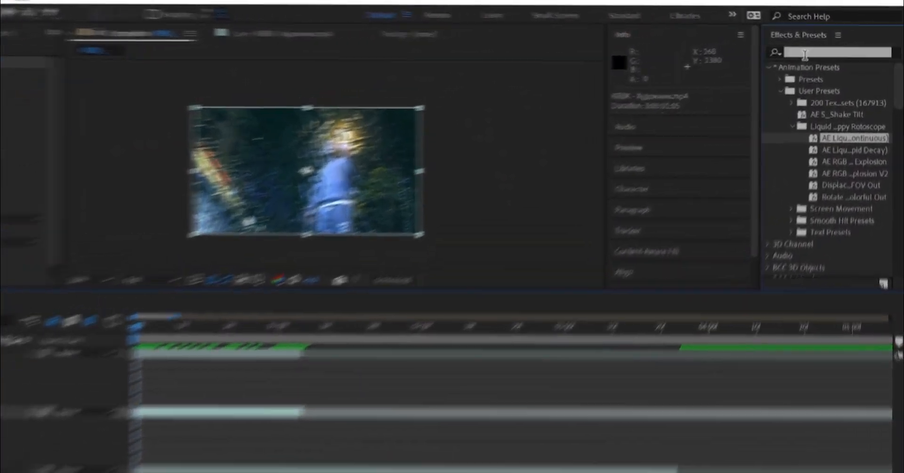
# - Apply VR Digital Glitch to the second video layer with a Master Amplitude of 21
pyautogui.click(827, 46)
pyautogui.write('vr glit')
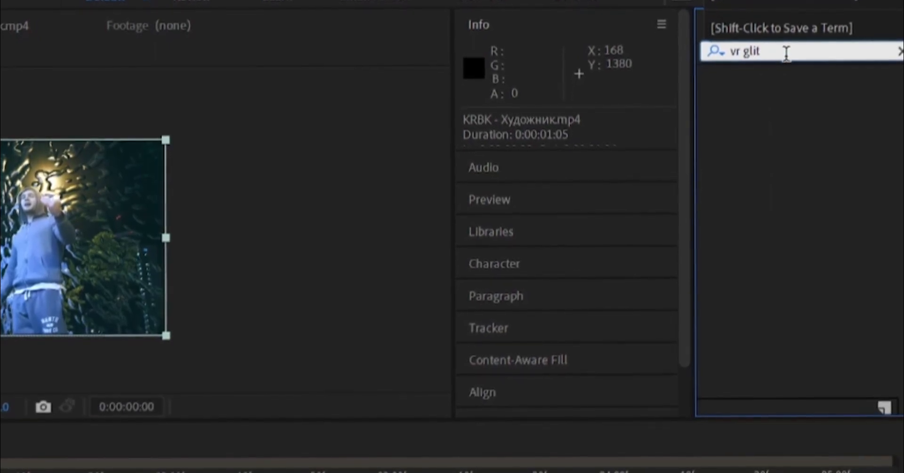
pyautogui.moveTo(824, 259); pyautogui.dragTo(127, 330)
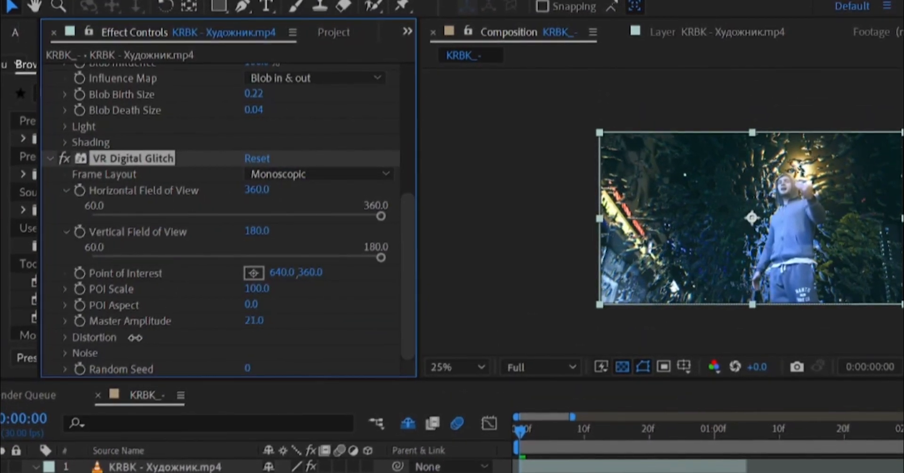
pyautogui.scroll(3, 731, 210)
pyautogui.moveTo(732, 210); pyautogui.dragTo(706, 348)
pyautogui.scroll(1, 706, 348)
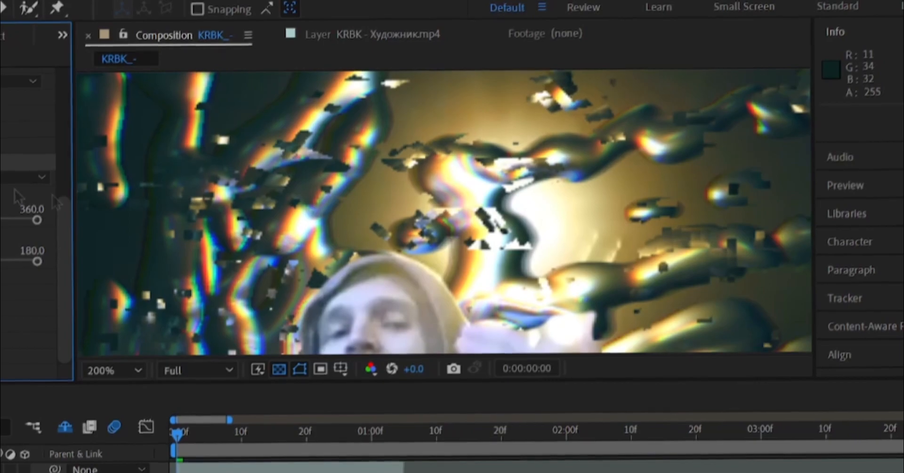
pyautogui.scroll(-6, 365, 257)
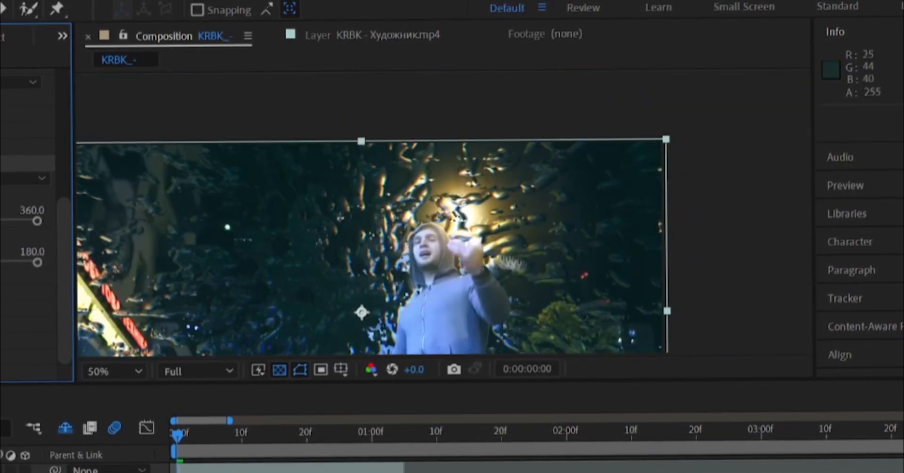
pyautogui.scroll(4, 358, 260)
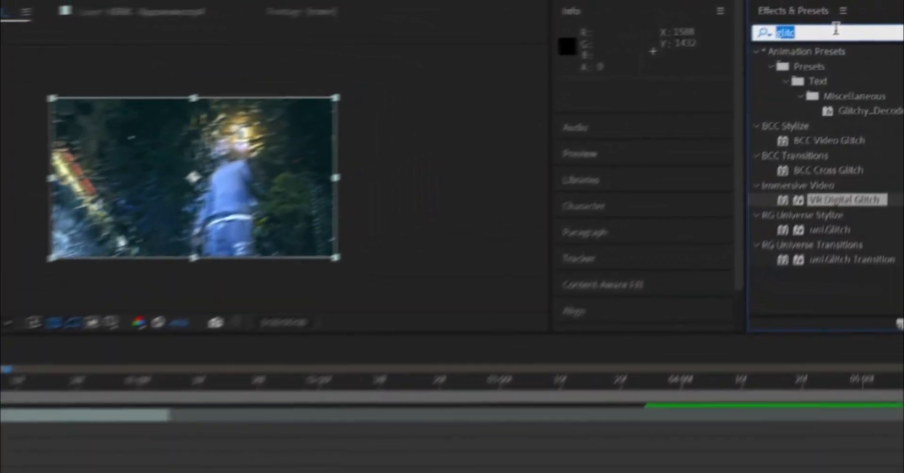
# - Apply the Warp effect to the second video layer with the Twist style and a Bend of -100
pyautogui.write('warp')
pyautogui.press('Return')
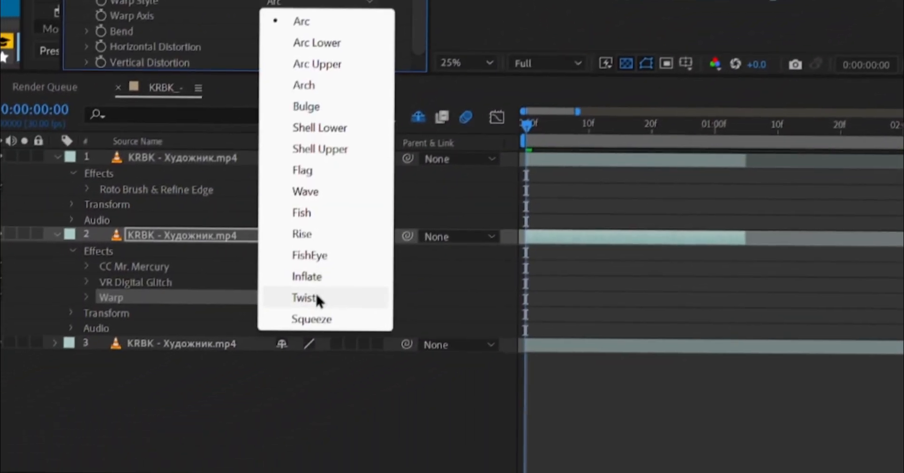
pyautogui.click(315, 297)
pyautogui.click(320, 303)
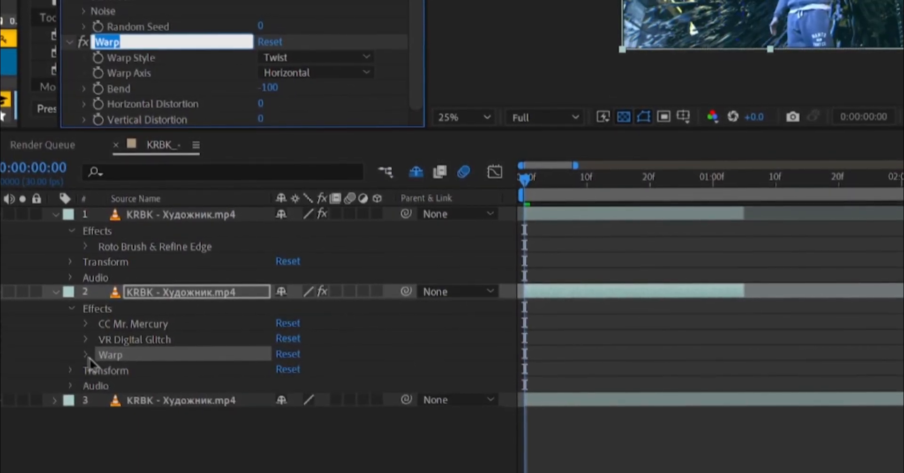
# - Keyframe the Warp Bend from -100 at the start to 0 at 0:00:01:03, easing its speed curve into an early peak
pyautogui.press('space')
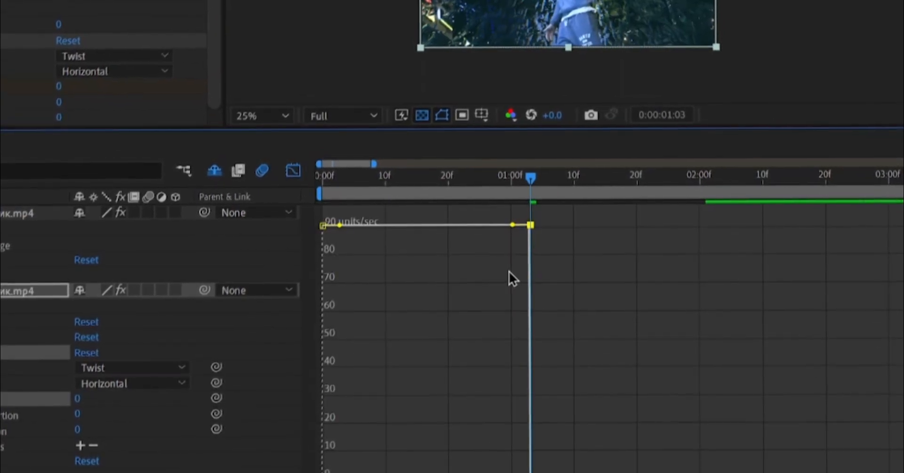
pyautogui.moveTo(389, 423); pyautogui.dragTo(398, 411)
pyautogui.moveTo(322, 364); pyautogui.dragTo(323, 425)
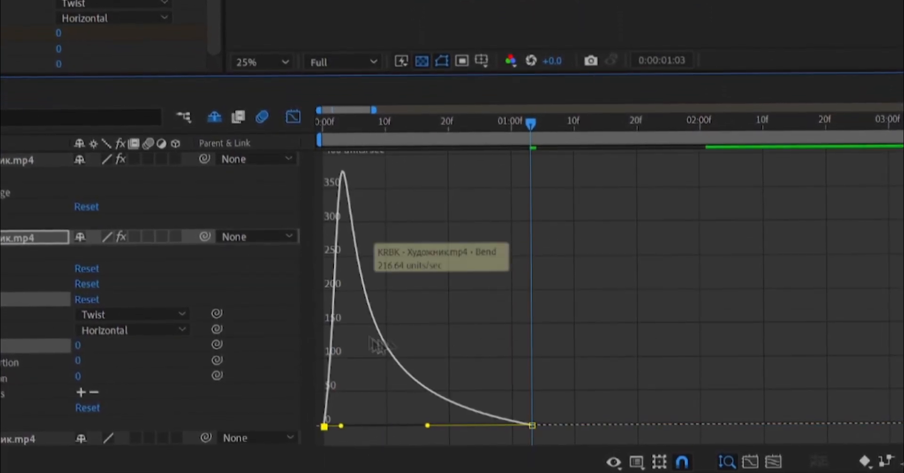
pyautogui.hotkey('shift', 'F3')
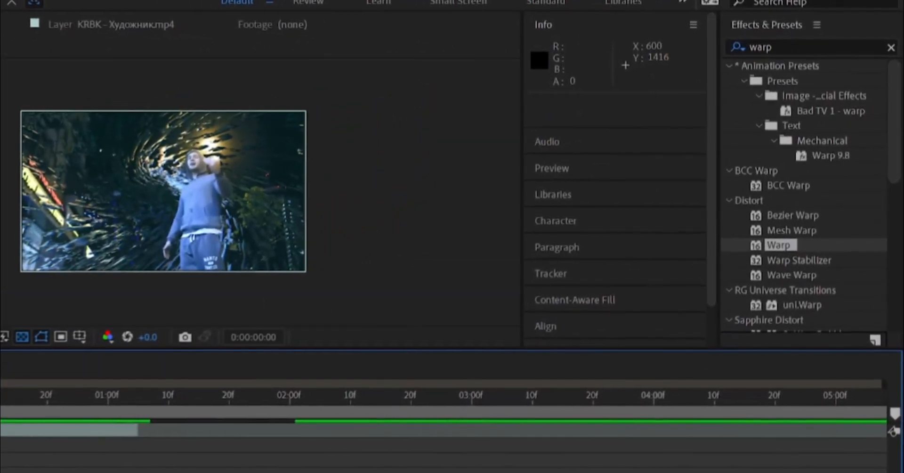
# - Apply VR Glow to the second video layer and set its Luma Threshold to 0.10
pyautogui.doubleClick(758, 45)
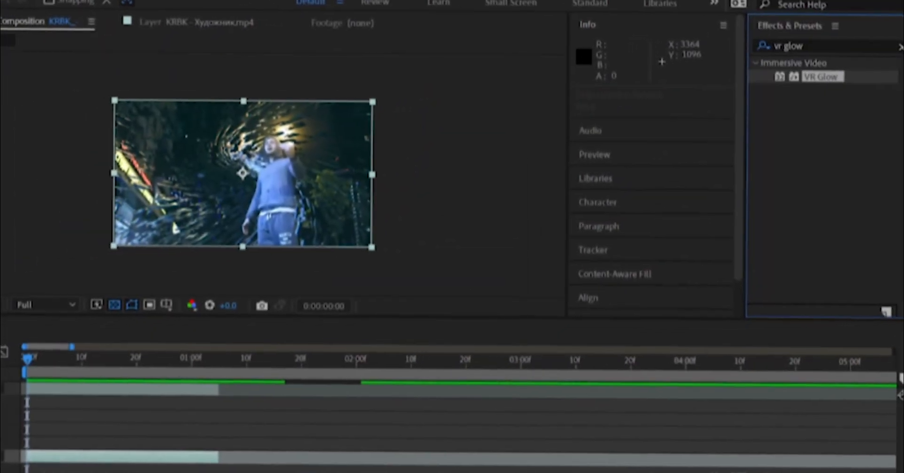
pyautogui.moveTo(823, 74); pyautogui.dragTo(118, 292)
pyautogui.click(167, 346)
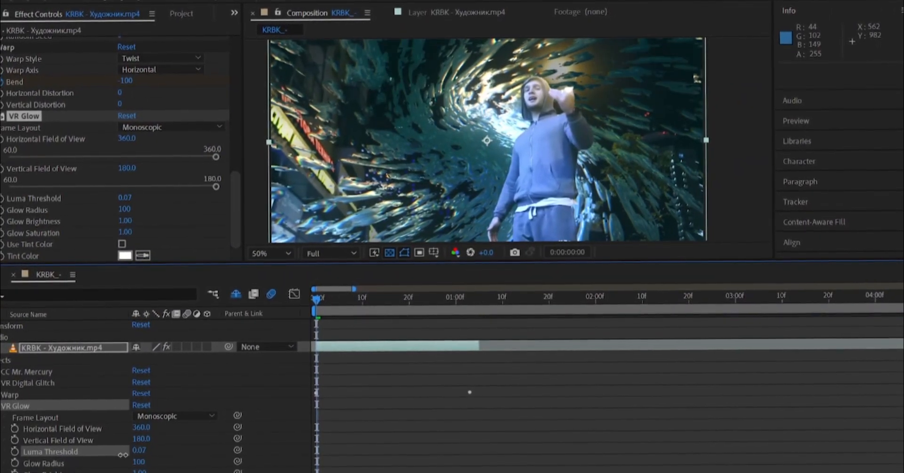
pyautogui.moveTo(123, 454); pyautogui.dragTo(126, 454)
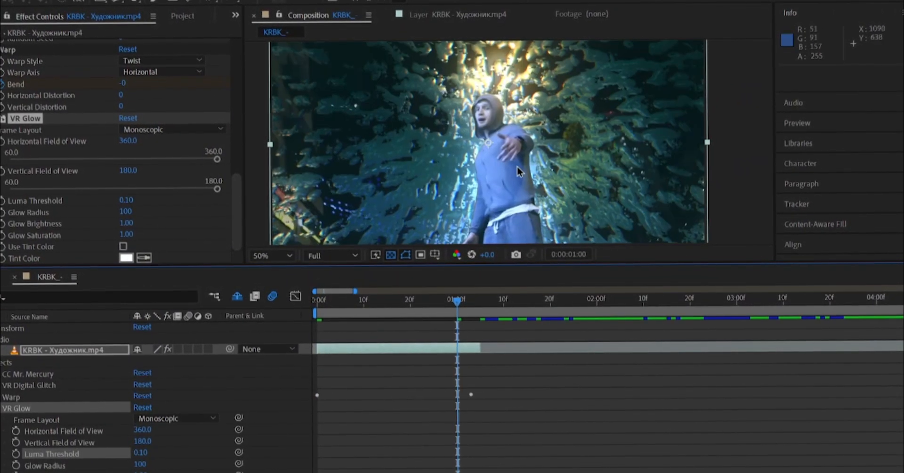
# - Set VR Glow's Glow Radius to 49 and Glow Saturation to 1.80
pyautogui.scroll(-2, 612, 156)
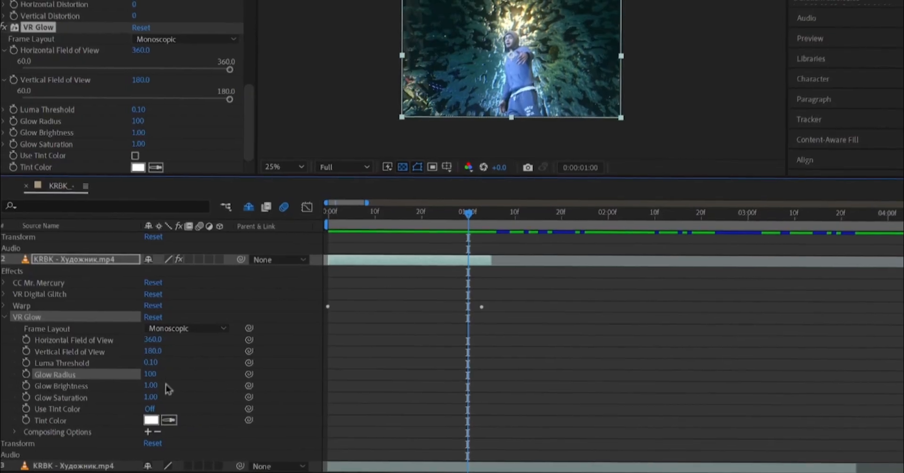
pyautogui.moveTo(150, 374); pyautogui.dragTo(124, 377)
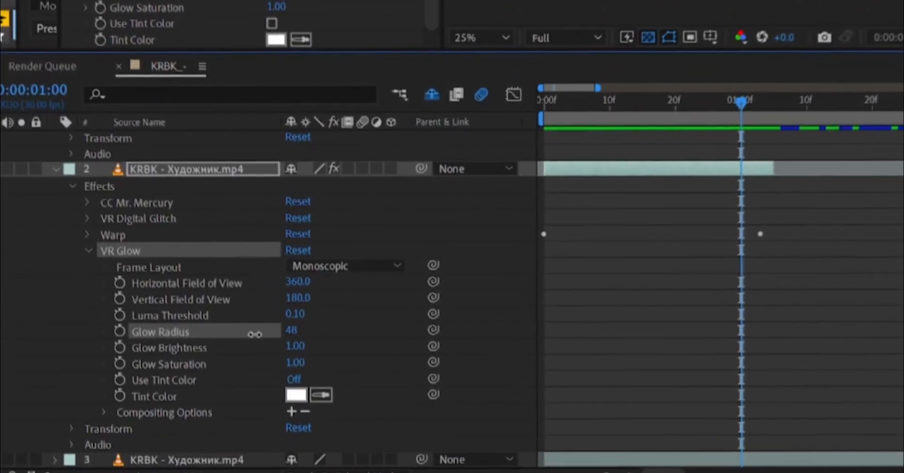
pyautogui.moveTo(255, 334); pyautogui.dragTo(336, 330)
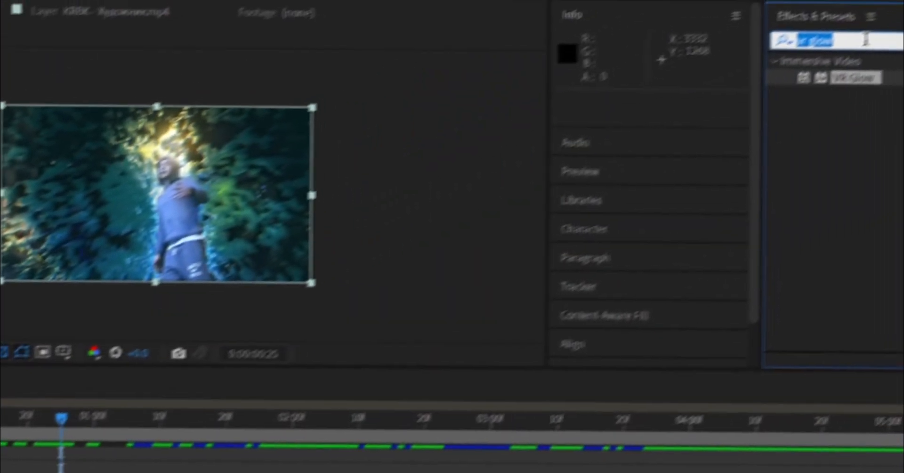
# - Find the CC Lens effect and apply it to the second video layer
pyautogui.write('cc len')
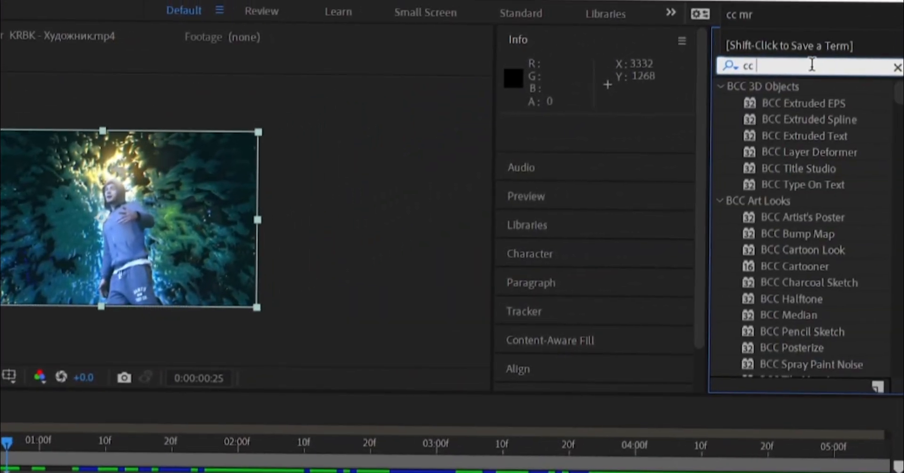
pyautogui.write('s')
pyautogui.moveTo(772, 368); pyautogui.dragTo(141, 216)
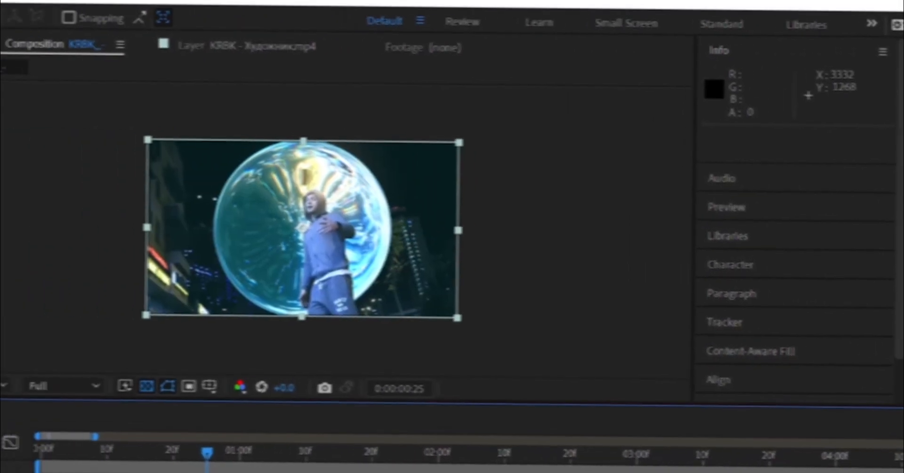
# - Keyframe the CC Lens Size from a small value at the start of the layer to a large one at 0:00:01:03
pyautogui.moveTo(207, 453); pyautogui.dragTo(108, 456)
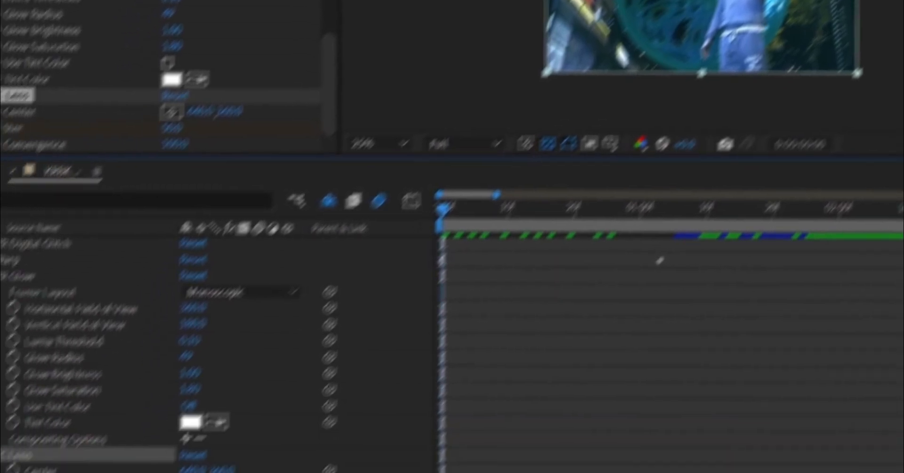
pyautogui.click(123, 379)
pyautogui.moveTo(302, 379); pyautogui.dragTo(89, 387)
pyautogui.moveTo(559, 100); pyautogui.dragTo(779, 100)
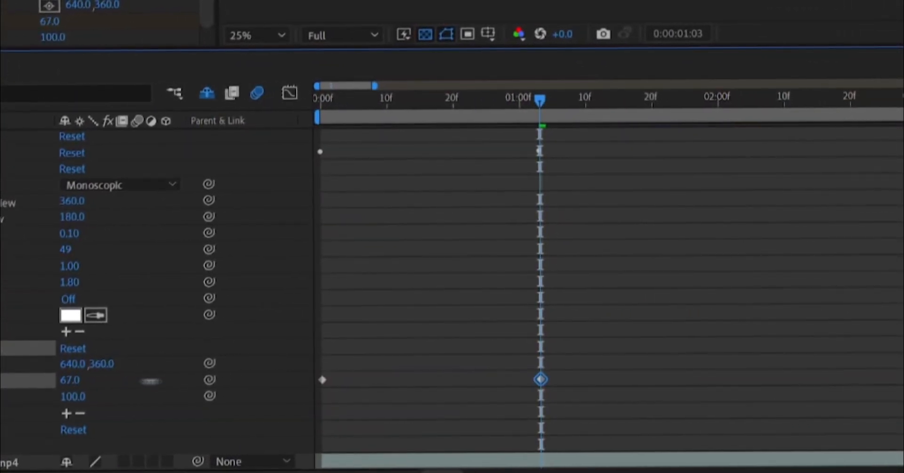
# - Ease the CC Lens Size speed curve into a fast start with a slow finish, and preview the composition
pyautogui.click(285, 91)
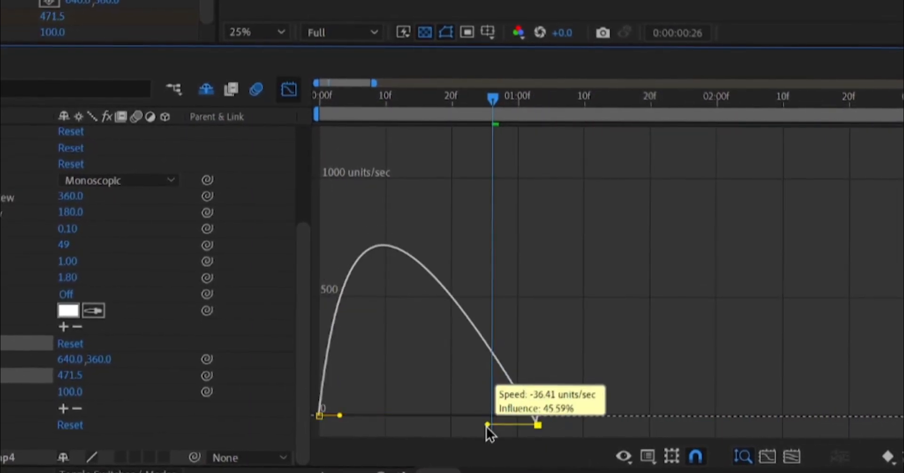
pyautogui.moveTo(344, 404); pyautogui.dragTo(360, 411)
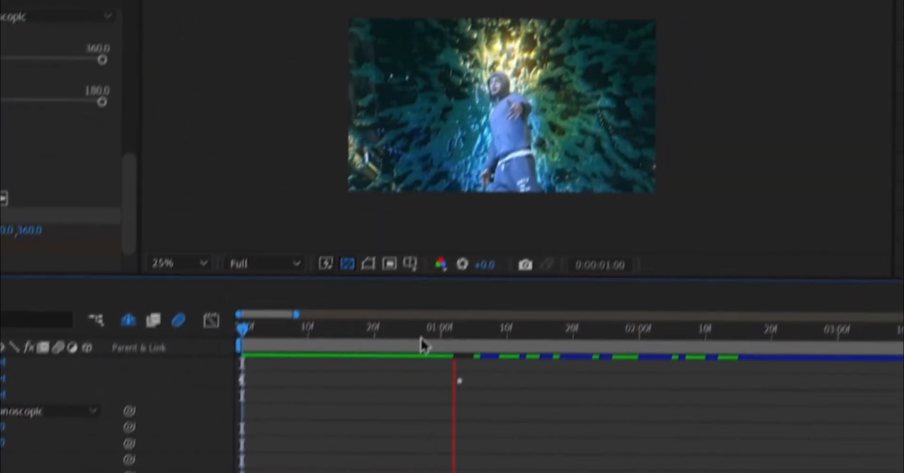
pyautogui.press('space')
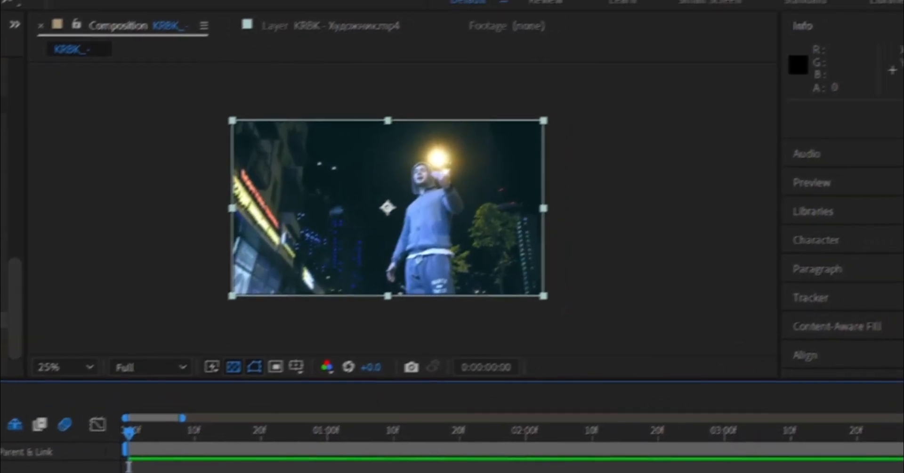
# - Apply Optics Compensation to the second video layer and ease its Field Of View keyframes from 0 at the first frame to 106.5 at 0:00:01:03
pyautogui.click(886, 86)
pyautogui.write('opt')
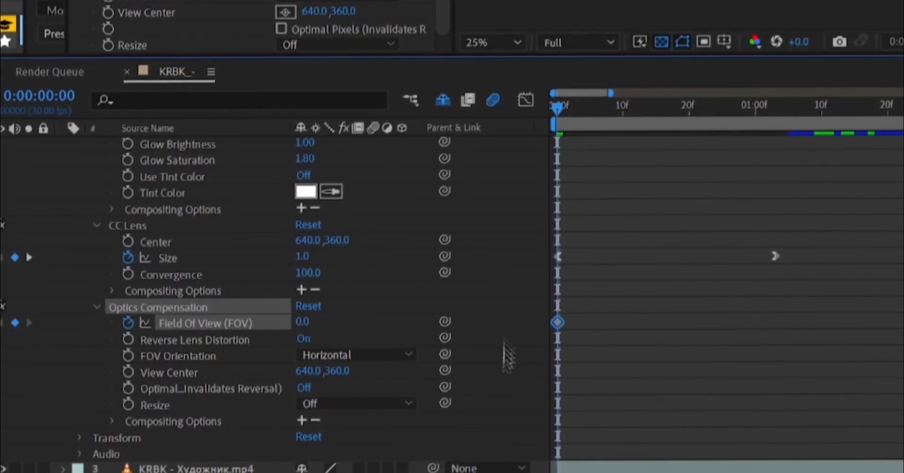
pyautogui.moveTo(557, 105); pyautogui.dragTo(785, 106)
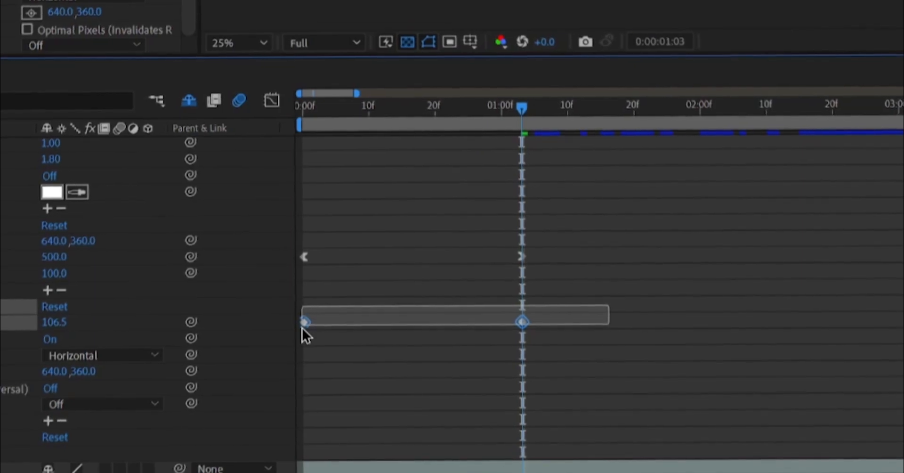
pyautogui.press('F9')
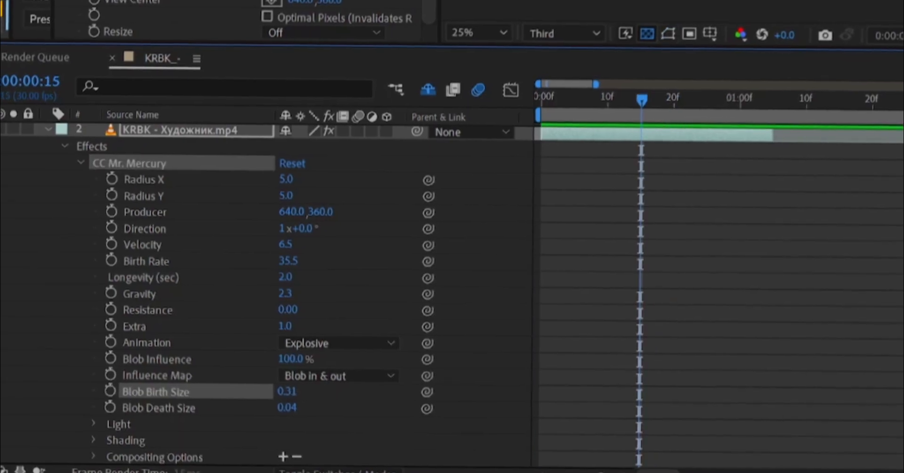
# - Start keyframing Birth Rate, Gravity, Blob Birth Size and Blob Death Size of the second layer's CC Mr. Mercury effect at the first frame
pyautogui.scroll(3, 212, 283)
pyautogui.click(49, 211)
pyautogui.click(190, 136)
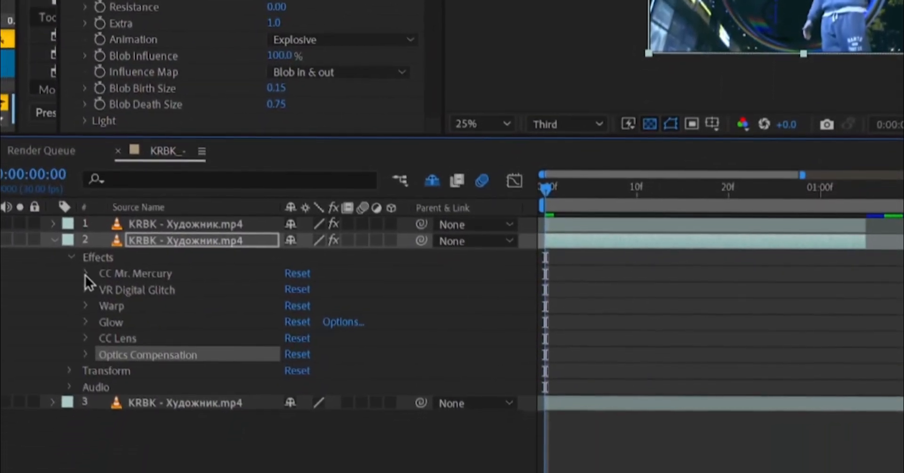
pyautogui.click(85, 276)
pyautogui.scroll(1, 225, 341)
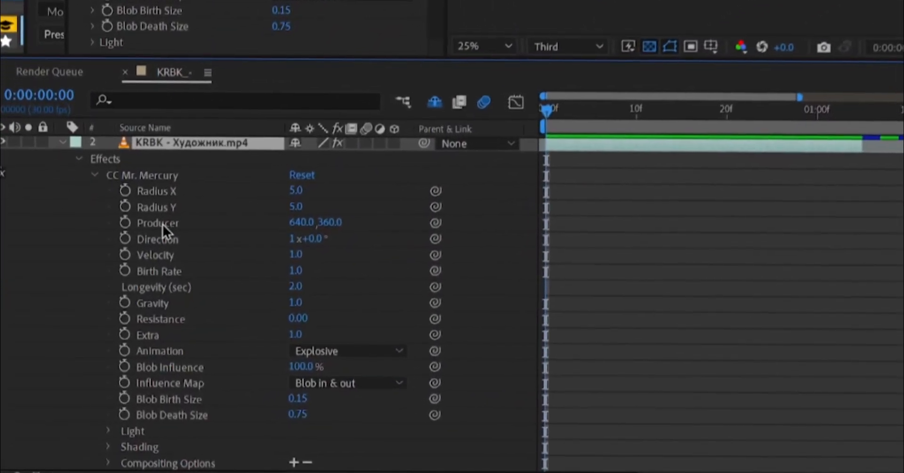
pyautogui.click(120, 279)
pyautogui.click(120, 309)
pyautogui.click(96, 416)
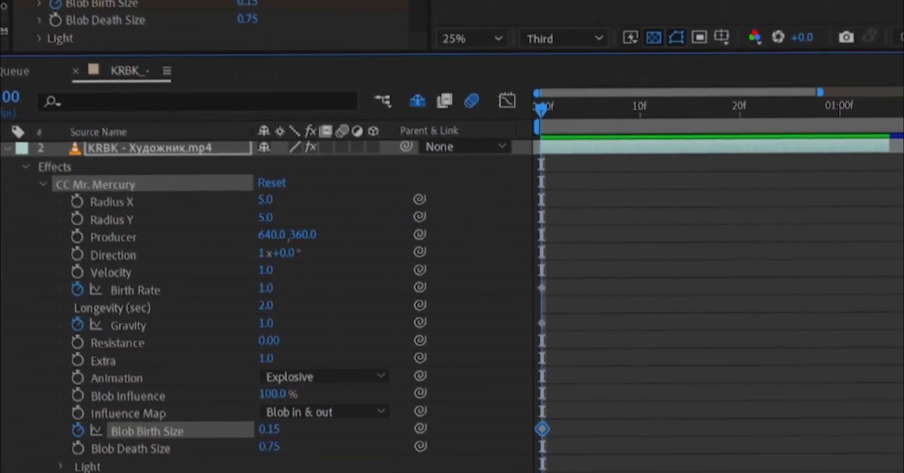
pyautogui.click(95, 433)
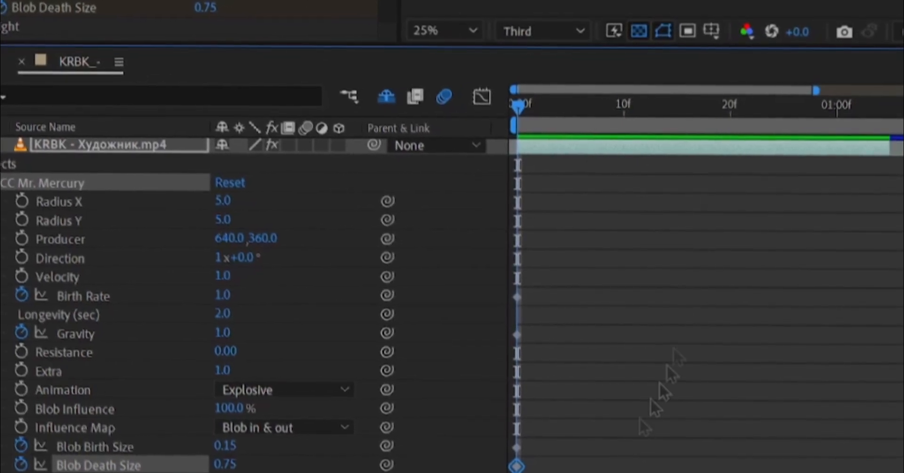
# - Set the starting CC Mr. Mercury keyframes to Birth Rate 50, Gravity 2 and Blob Birth Size 0.50
pyautogui.click(231, 295)
pyautogui.write('50')
pyautogui.press('Return')
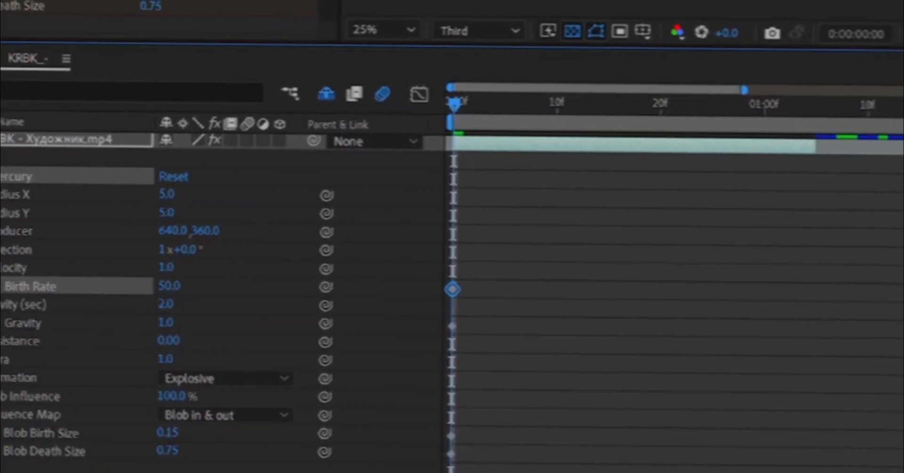
pyautogui.click(231, 325)
pyautogui.write('2')
pyautogui.click(124, 424)
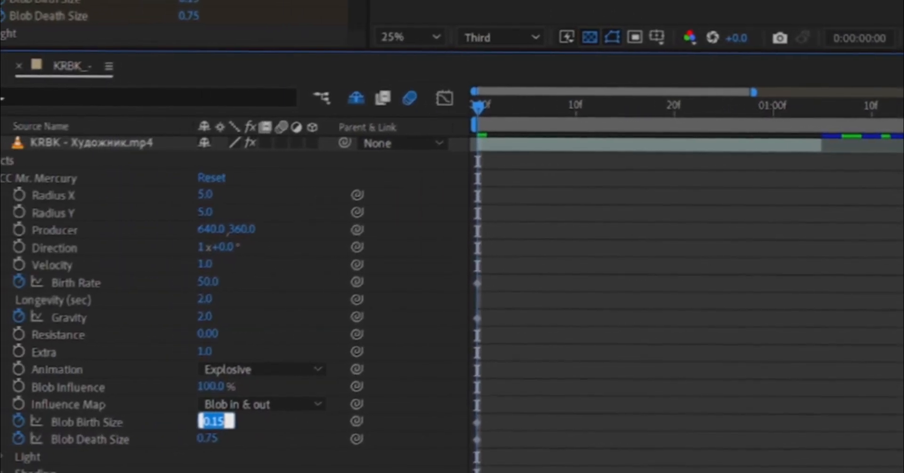
pyautogui.write('0.50')
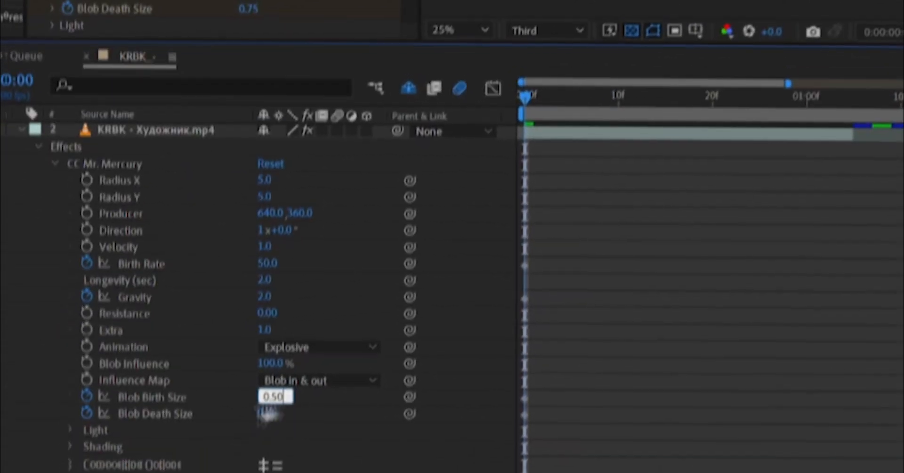
pyautogui.press('Return')
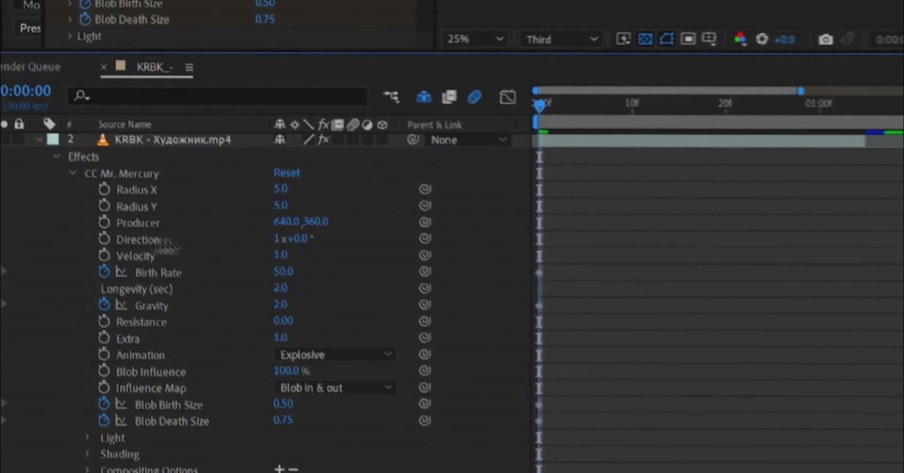
# - Set the Velocity of CC Mr. Mercury to 8
pyautogui.click(168, 252)
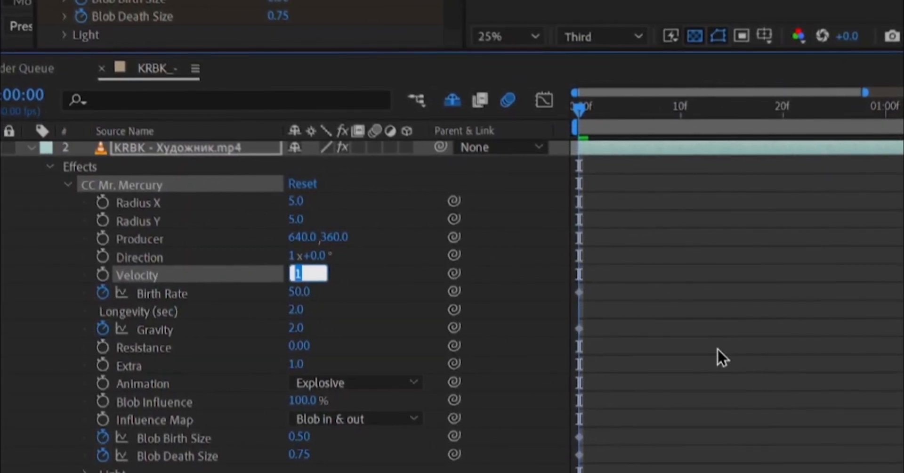
pyautogui.write('8')
pyautogui.press('Return')
pyautogui.moveTo(660, 203); pyautogui.dragTo(572, 471)
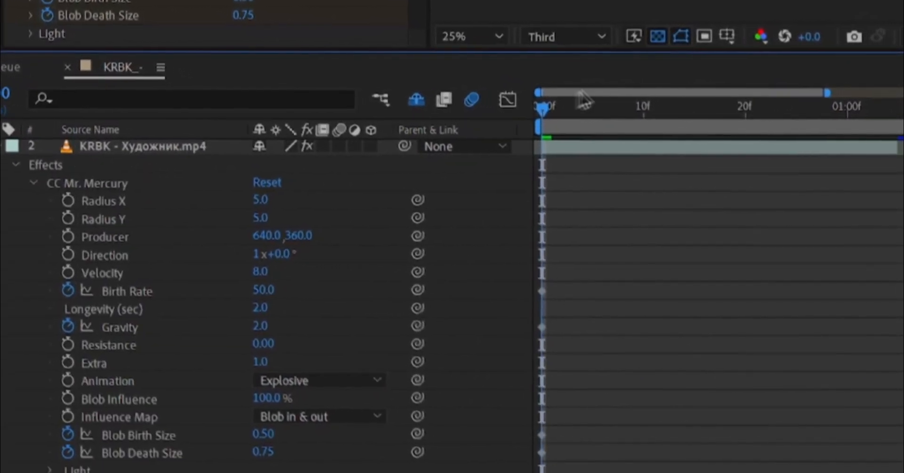
# - Keyframe Birth Rate to 0 at 0:00:00:12, both blob sizes to 0 at 0:00:00:15, and Gravity to a higher value at 0:00:00:19
pyautogui.moveTo(568, 111); pyautogui.dragTo(711, 109)
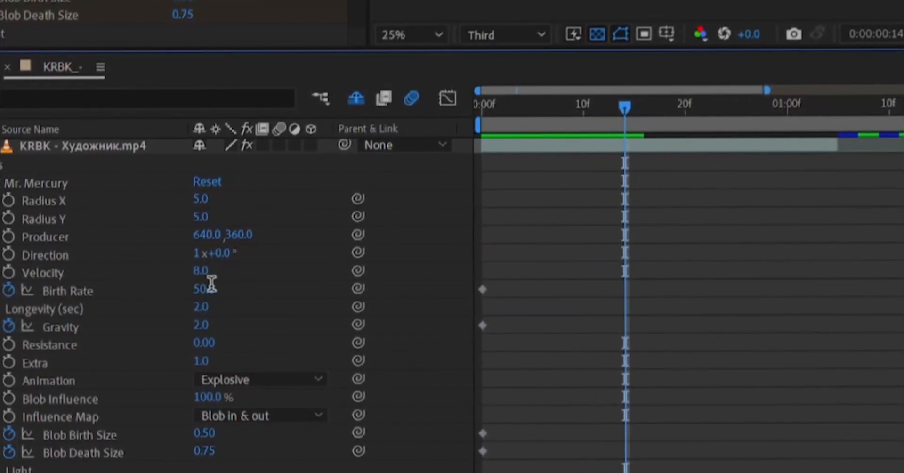
pyautogui.click(52, 323)
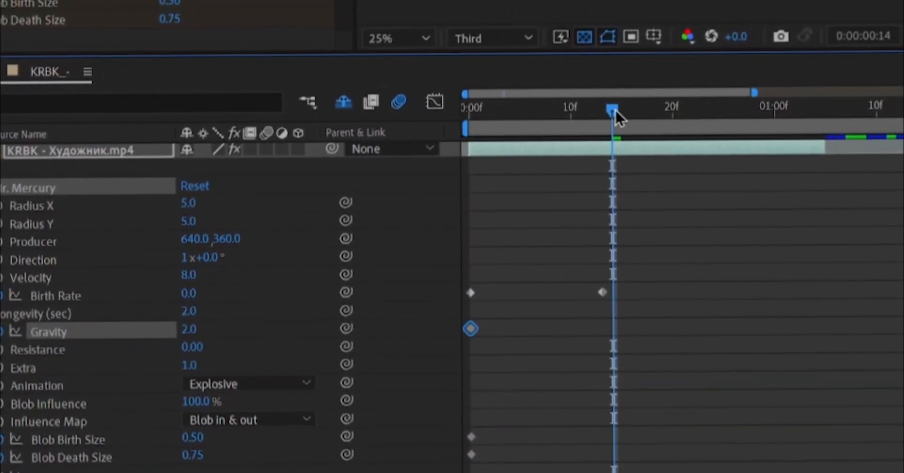
pyautogui.moveTo(639, 115); pyautogui.dragTo(646, 116)
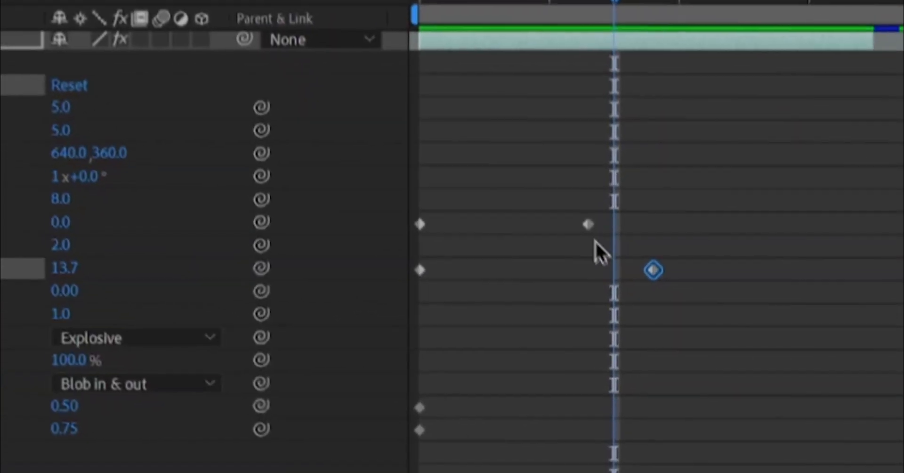
pyautogui.moveTo(634, 328); pyautogui.dragTo(645, 329)
pyautogui.click(89, 429)
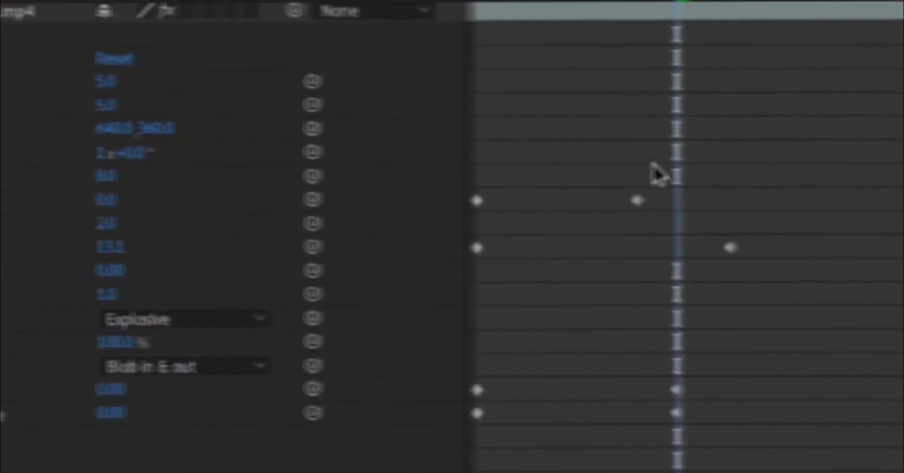
# - Ease the Birth Rate speed curve into its end keyframe at 0:00:00:12
pyautogui.click(835, 207)
pyautogui.moveTo(566, 35); pyautogui.dragTo(533, 36)
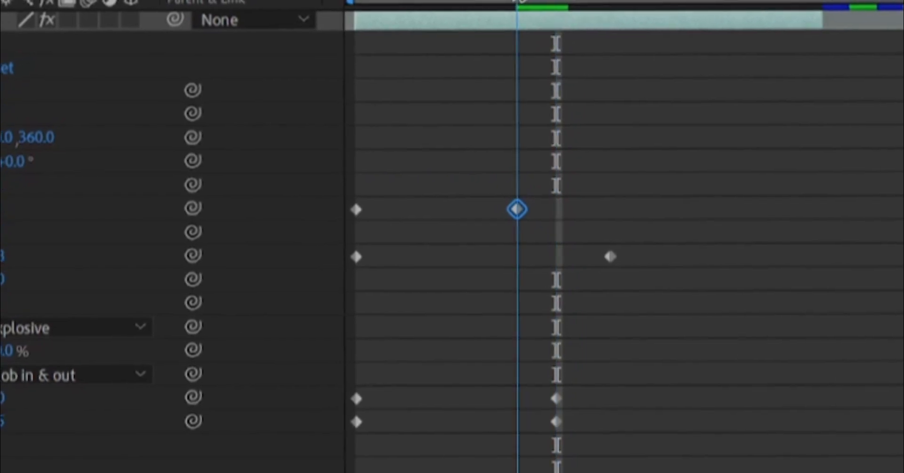
pyautogui.click(358, 31)
pyautogui.moveTo(510, 425); pyautogui.dragTo(493, 104)
pyautogui.click(359, 32)
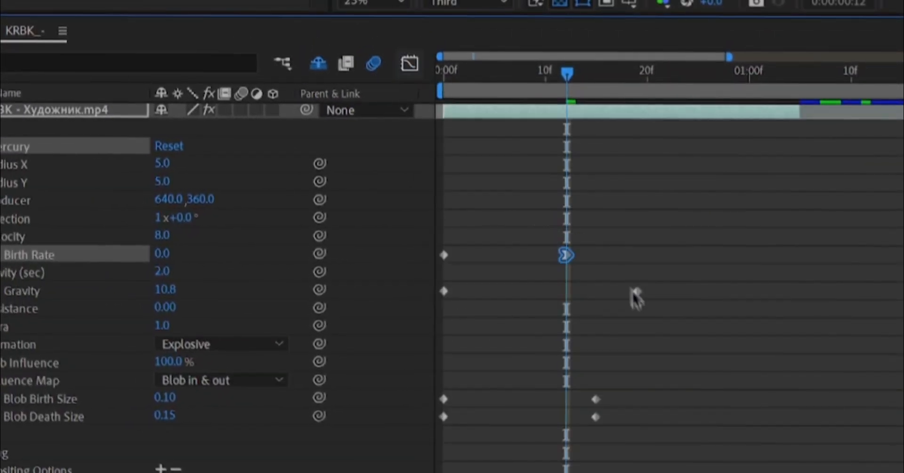
# - Ease the speed curve of the Gravity keyframes and scrub through the animation to check it
pyautogui.click(408, 61)
pyautogui.moveTo(604, 108); pyautogui.dragTo(599, 422)
pyautogui.moveTo(474, 165); pyautogui.dragTo(504, 423)
pyautogui.click(409, 61)
pyautogui.moveTo(636, 71); pyautogui.dragTo(592, 85)
pyautogui.moveTo(466, 436); pyautogui.dragTo(440, 442)
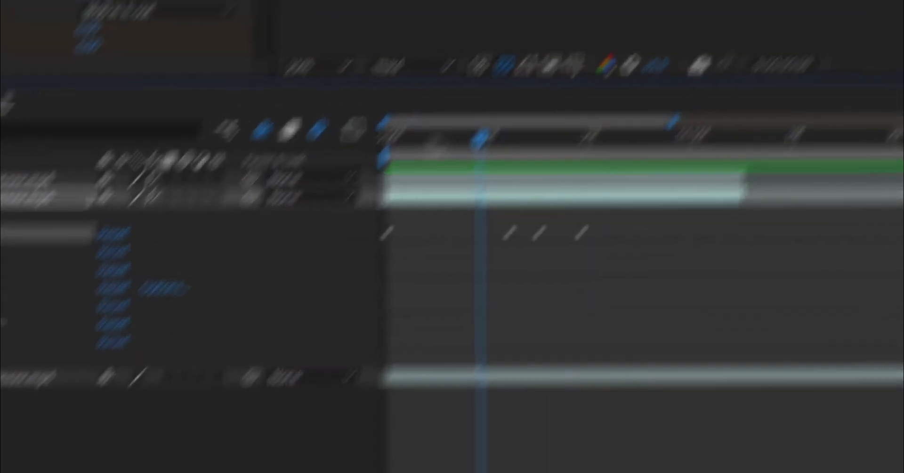
pyautogui.moveTo(480, 153); pyautogui.dragTo(502, 423)
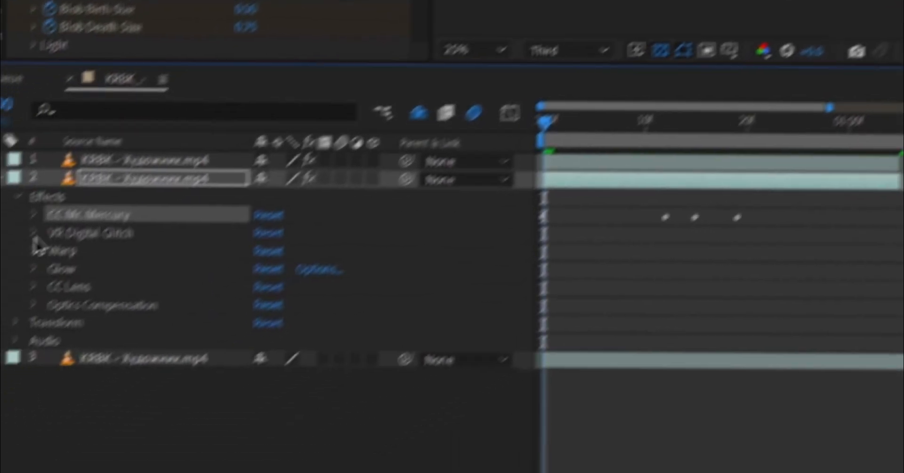
# - Set the Master Amplitude of VR Digital Glitch to 33
pyautogui.click(34, 234)
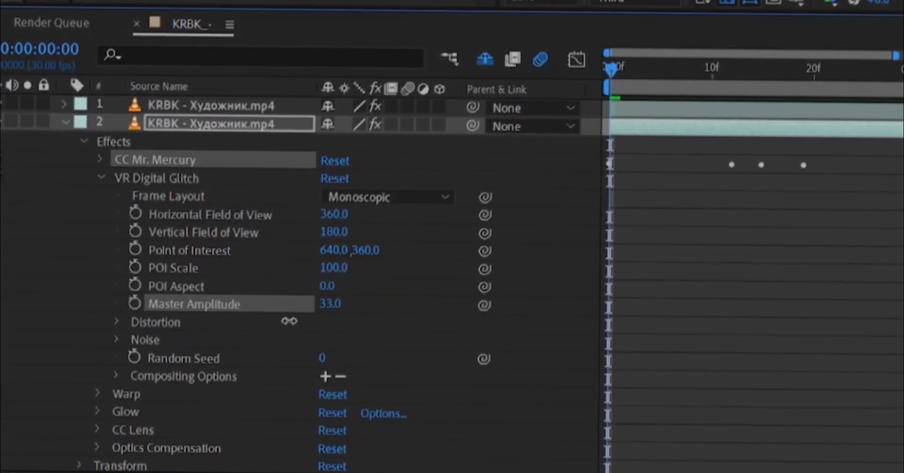
pyautogui.click(101, 179)
# - Set the Warp effect's style to Twist with a horizontal warp axis
pyautogui.click(101, 203)
pyautogui.click(414, 221)
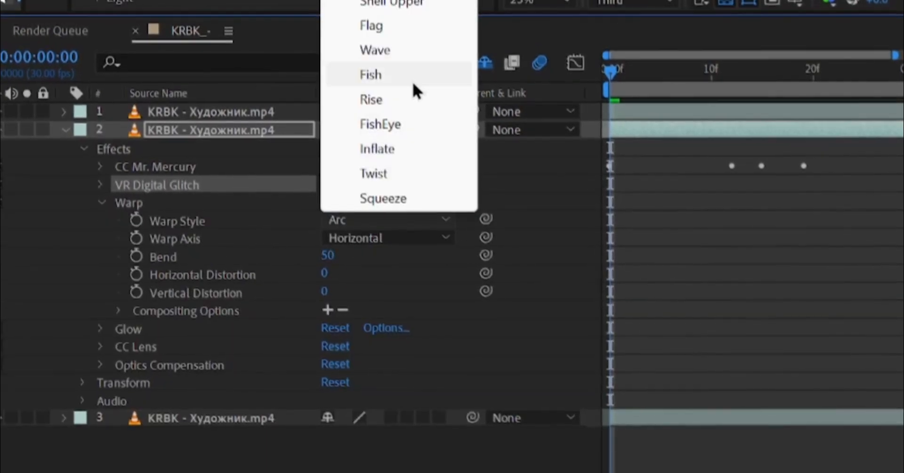
pyautogui.click(374, 172)
pyautogui.click(386, 236)
pyautogui.click(376, 258)
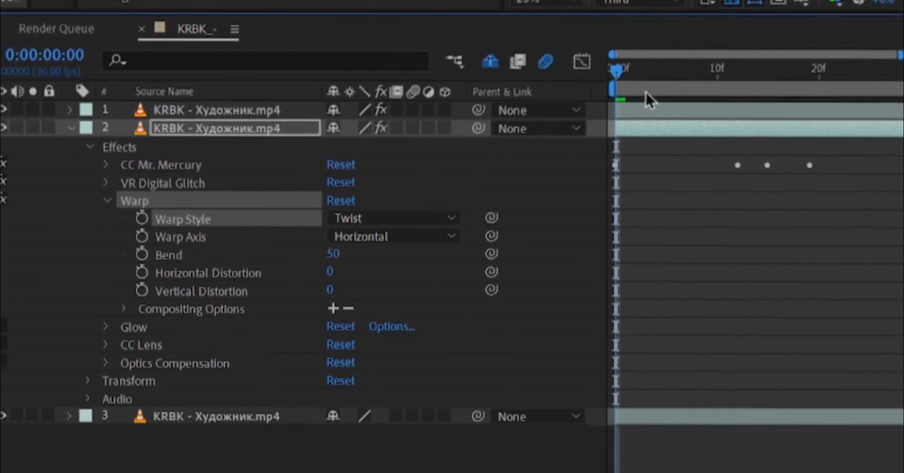
# - Keyframe the Warp Bend from -100 at the first frame to a higher value at 0:00:01:05
pyautogui.click(141, 254)
pyautogui.click(333, 254)
pyautogui.write('-100')
pyautogui.press('Return')
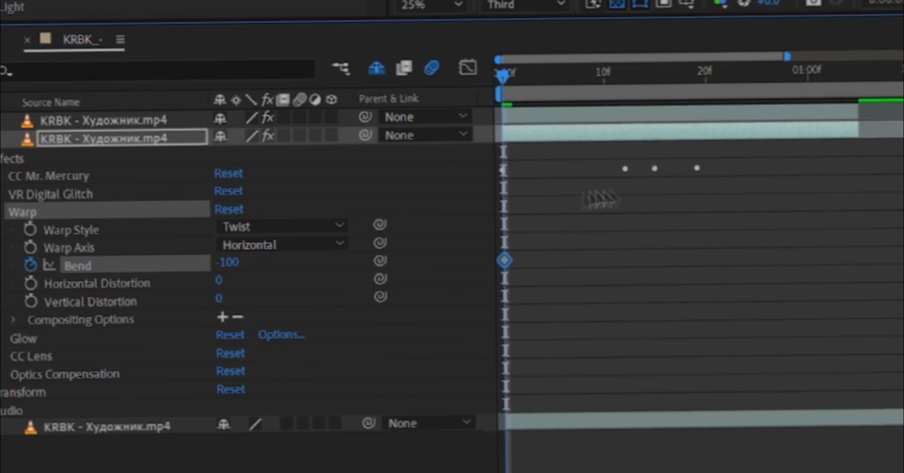
pyautogui.click(666, 70)
pyautogui.click(229, 262)
pyautogui.write('-54')
pyautogui.press('Return')
# - Reshape the Warp Bend speed curve for a slow finish and return to the first frame
pyautogui.hotkey('shift', 'F3')
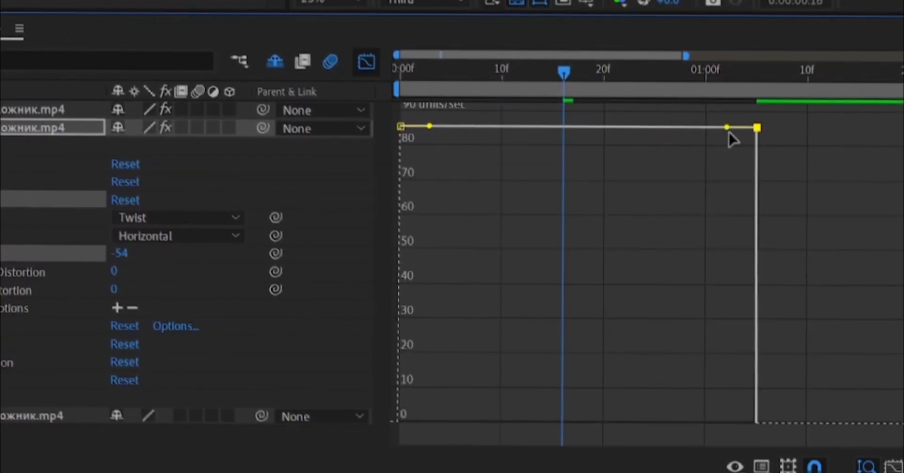
pyautogui.moveTo(665, 439); pyautogui.dragTo(646, 440)
pyautogui.click(367, 61)
pyautogui.moveTo(564, 72); pyautogui.dragTo(401, 71)
pyautogui.click(67, 206)
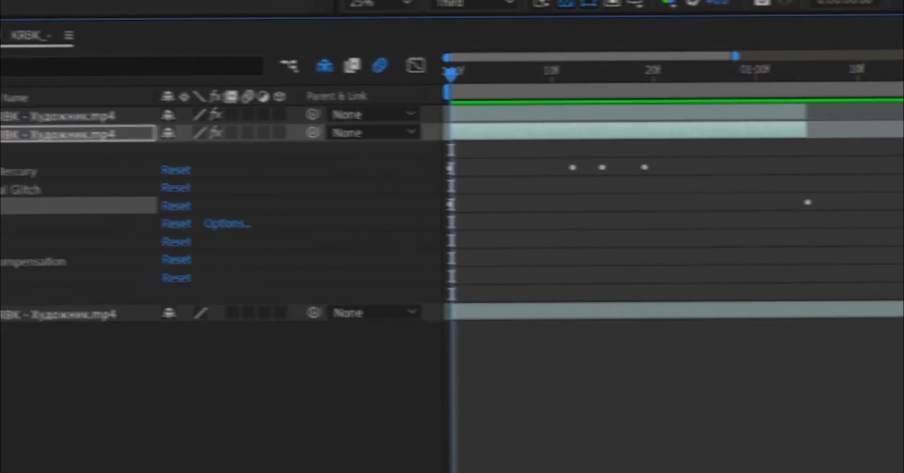
# - Set the Glow effect's threshold to 20.8% and its radius to 134
pyautogui.click(68, 225)
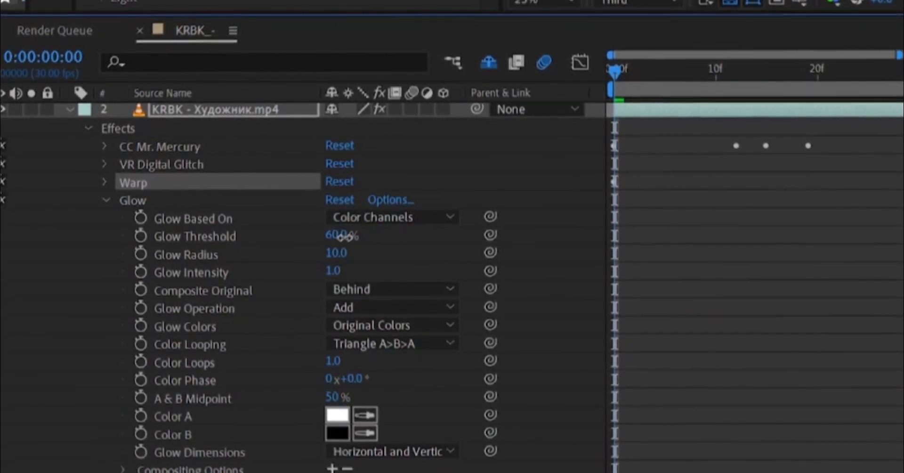
pyautogui.moveTo(201, 244); pyautogui.dragTo(295, 246)
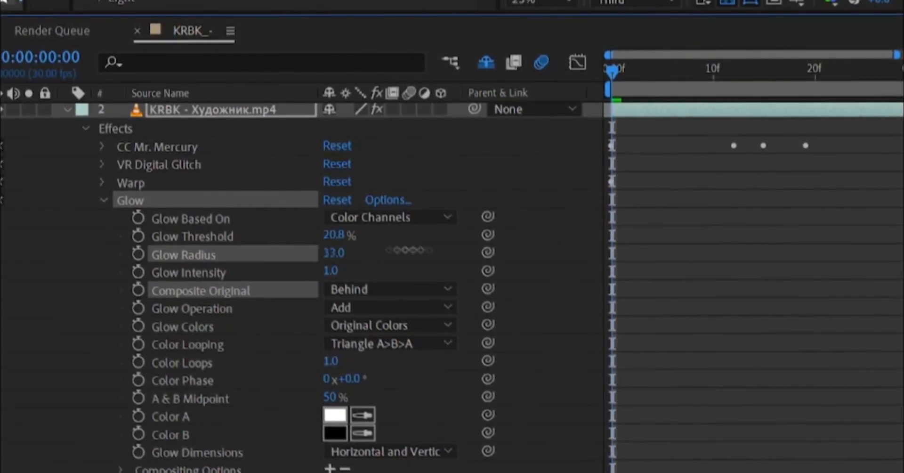
pyautogui.moveTo(443, 262); pyautogui.dragTo(463, 262)
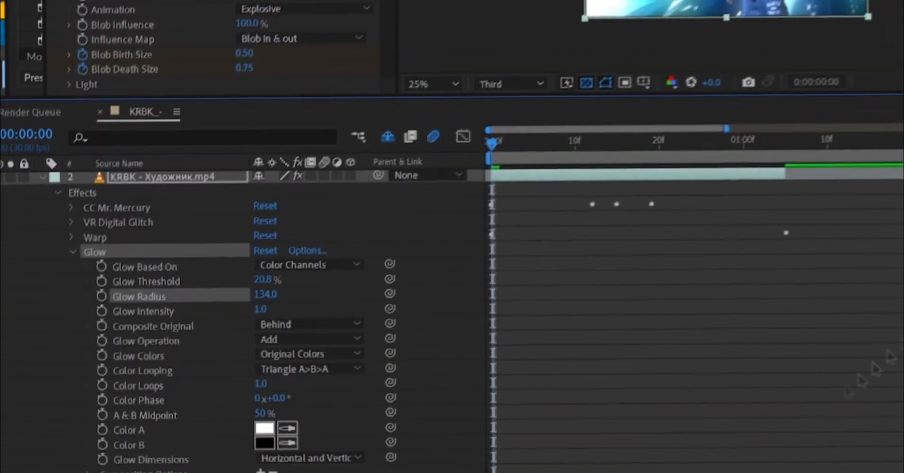
pyautogui.moveTo(241, 299); pyautogui.dragTo(187, 315)
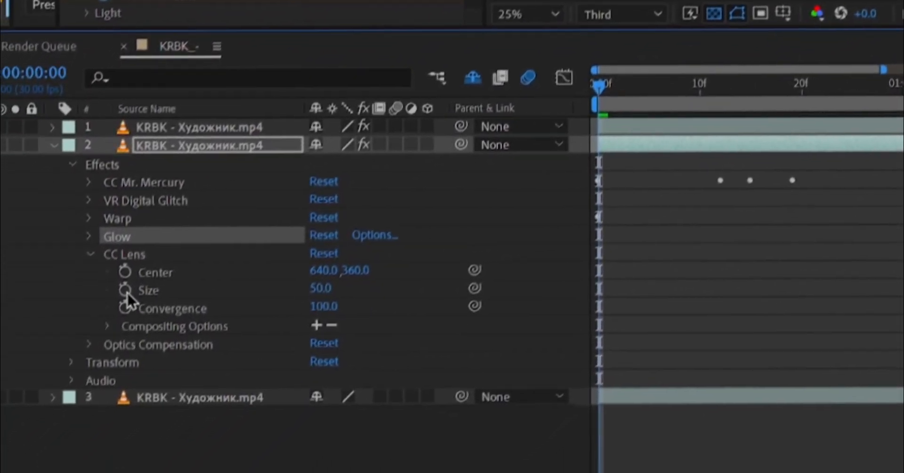
# - Keyframe the CC Lens Size from 0 at the first frame to a large value near the layer's end, with a fast-start, slow-finish speed curve
pyautogui.click(90, 323)
pyautogui.click(285, 322)
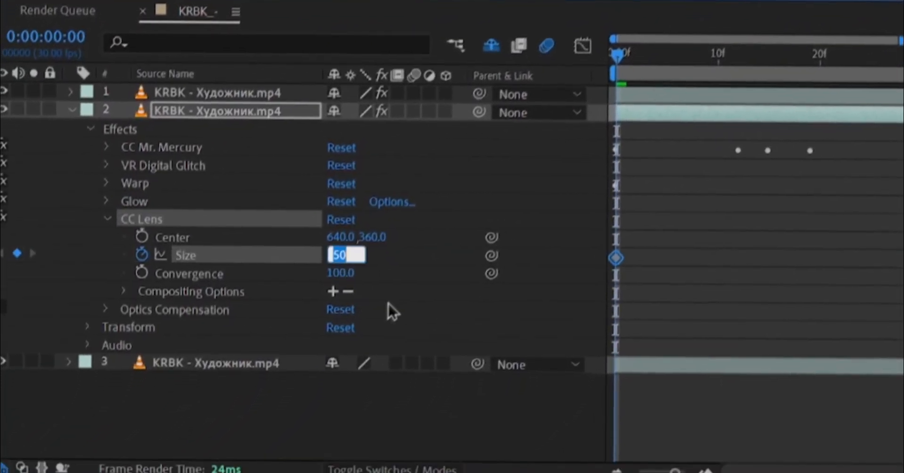
pyautogui.write('0')
pyautogui.press('Return')
pyautogui.click(732, 89)
pyautogui.press('pageup')
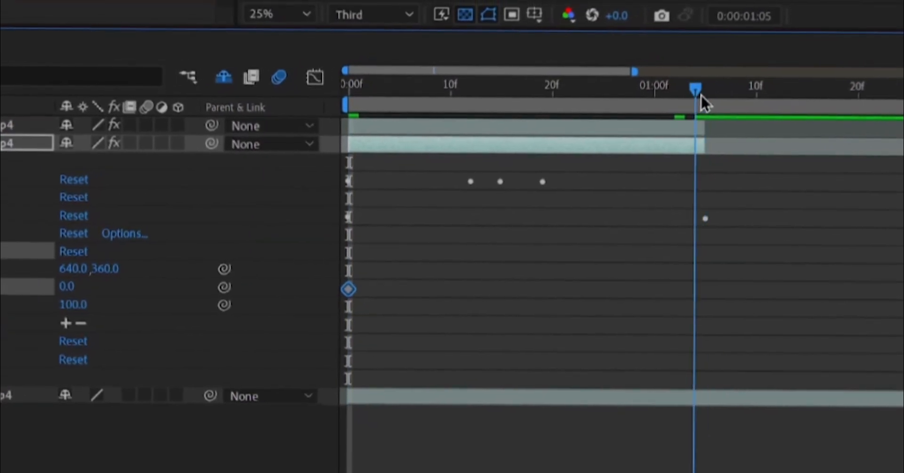
pyautogui.moveTo(71, 286); pyautogui.dragTo(471, 281)
pyautogui.click(316, 77)
pyautogui.moveTo(669, 141); pyautogui.dragTo(568, 456)
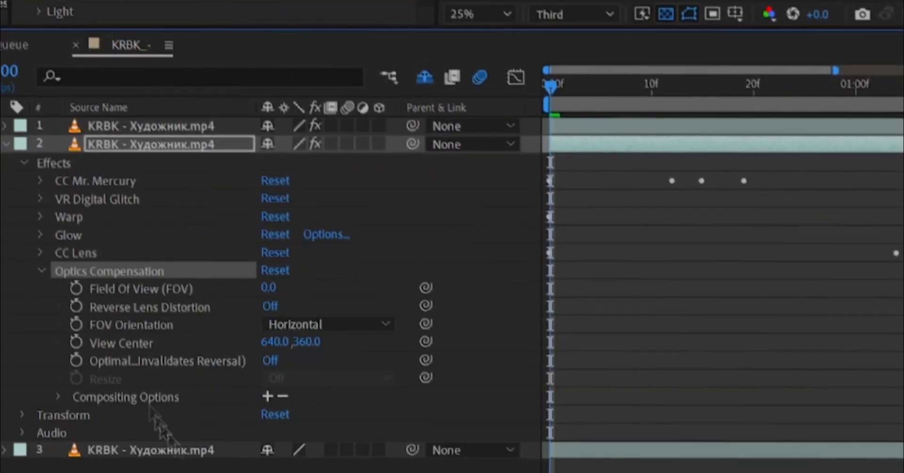
# - Turn on Reverse Lens Distortion in the second layer's Optics Compensation effect
pyautogui.click(268, 306)
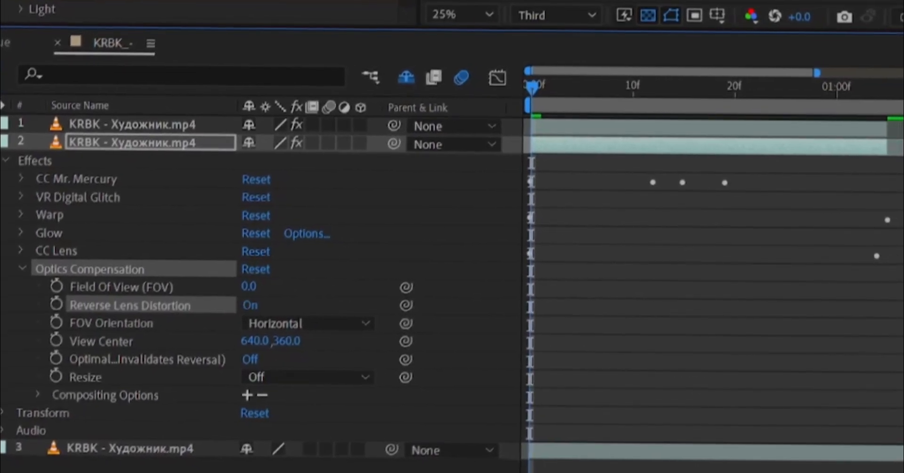
# - Keyframe the Optics Compensation Field Of View from 0 at the first frame to 101 at 0:00:01:04, easing its speed curve at both ends
pyautogui.click(43, 287)
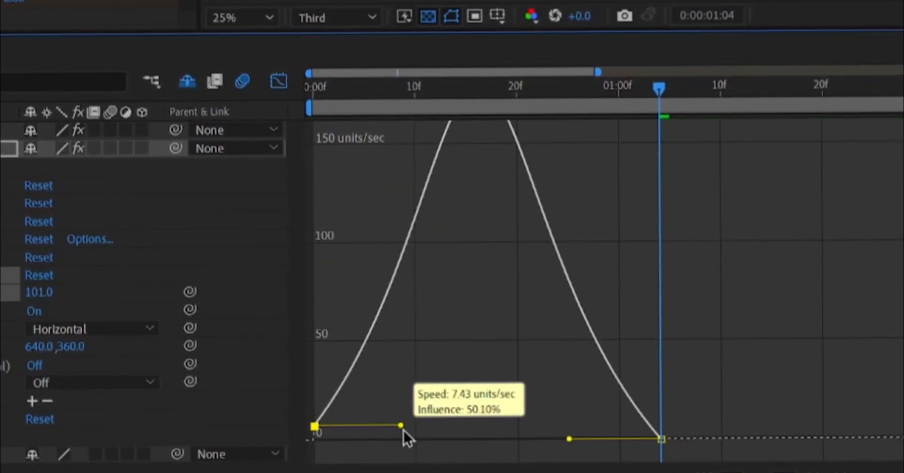
pyautogui.moveTo(403, 431); pyautogui.dragTo(389, 448)
pyautogui.moveTo(565, 438); pyautogui.dragTo(590, 448)
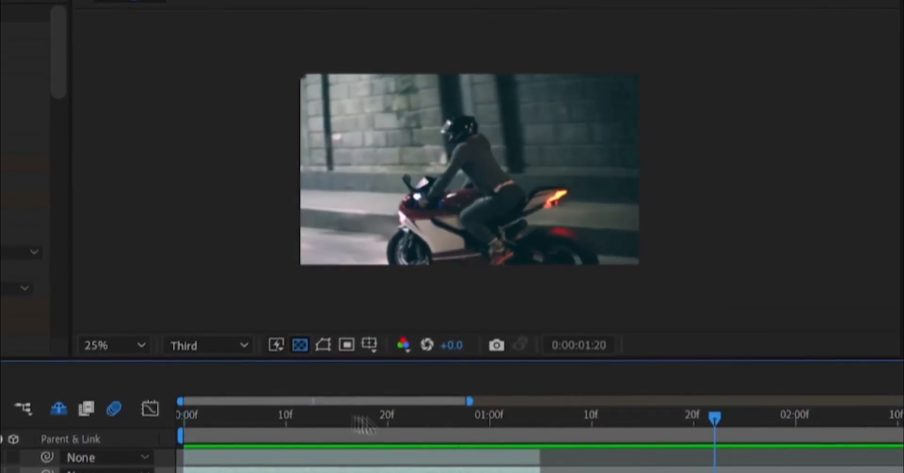
pyautogui.moveTo(195, 418); pyautogui.dragTo(291, 430)
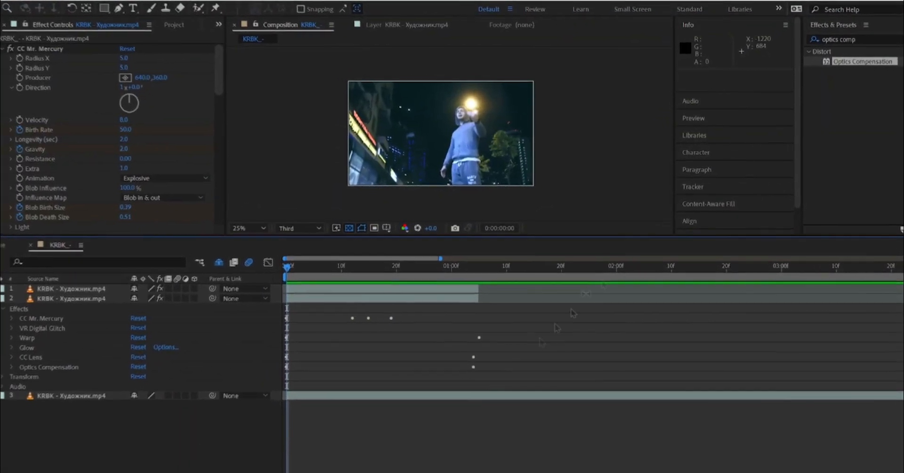
# - Find the 4-Color Gradient effect and apply it to the second layer directly after CC Mr. Mercury
pyautogui.click(900, 39)
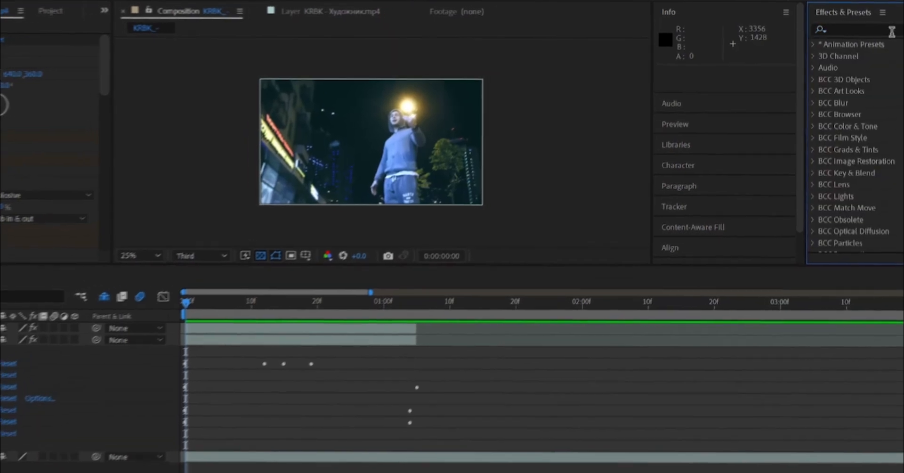
pyautogui.press('space')
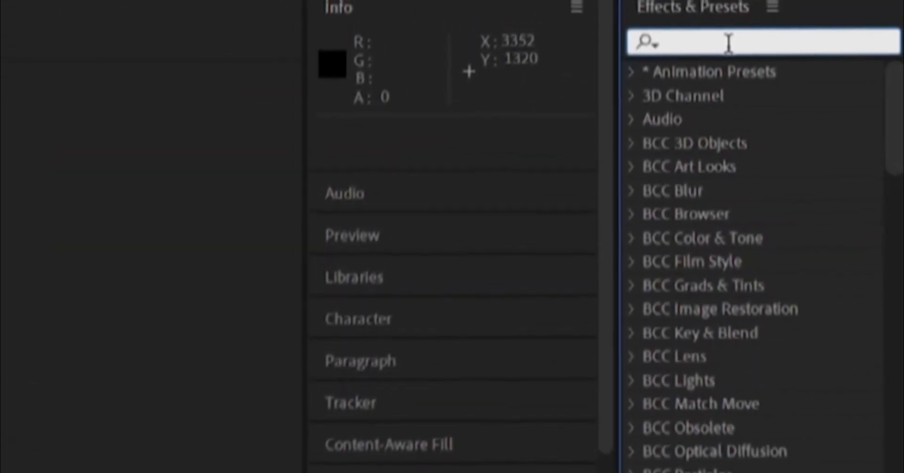
pyautogui.write('4-colo')
pyautogui.moveTo(782, 81); pyautogui.dragTo(125, 189)
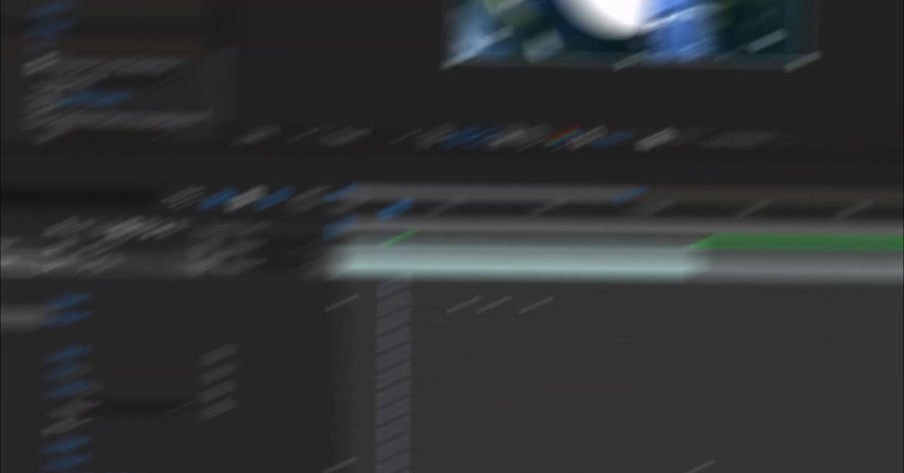
# - Find the Colorama effect and place it on the second layer between 4-Color Gradient and VR Digital Glitch
pyautogui.click(844, 47)
pyautogui.write('colora')
pyautogui.moveTo(740, 122); pyautogui.dragTo(150, 117)
pyautogui.moveTo(128, 242); pyautogui.dragTo(127, 245)
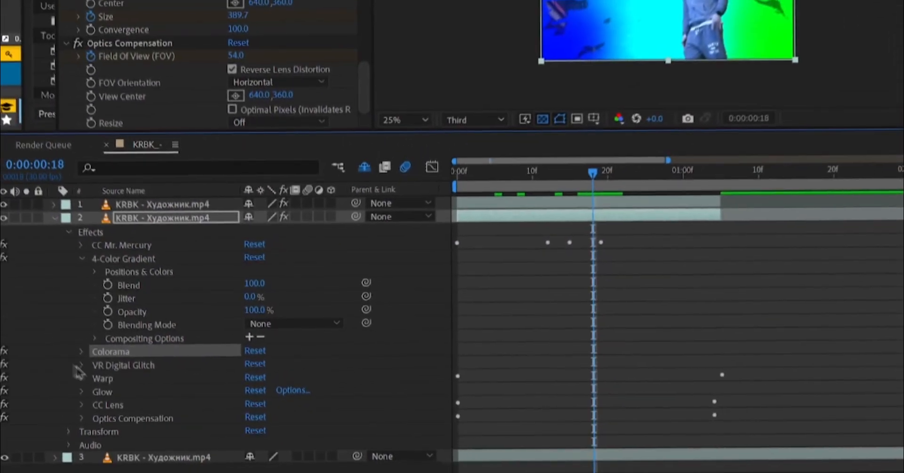
# - Keyframe Colorama's Output Cycle repetitions from 1.00 at the first frame to a higher value near the layer's end
pyautogui.click(84, 254)
pyautogui.click(84, 267)
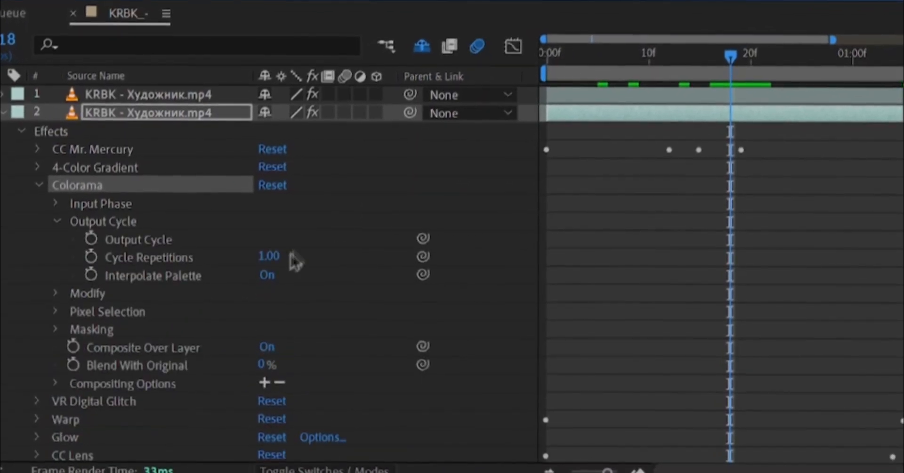
pyautogui.moveTo(696, 68); pyautogui.dragTo(890, 61)
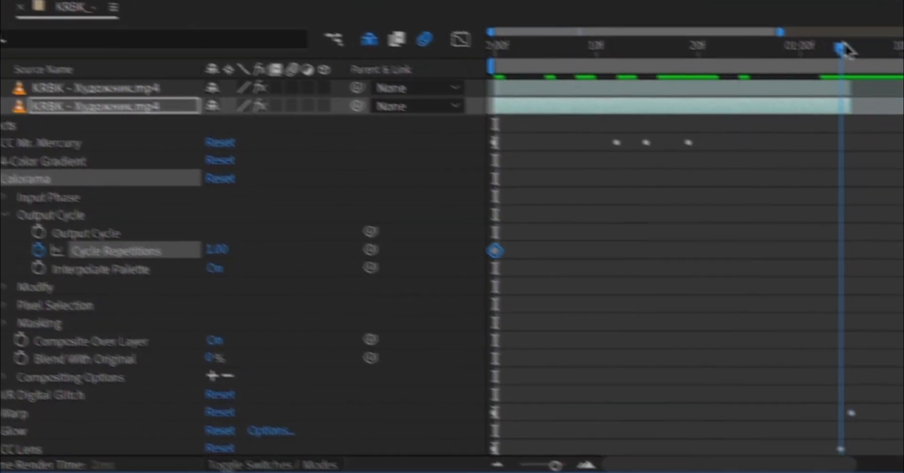
pyautogui.moveTo(265, 262); pyautogui.dragTo(304, 261)
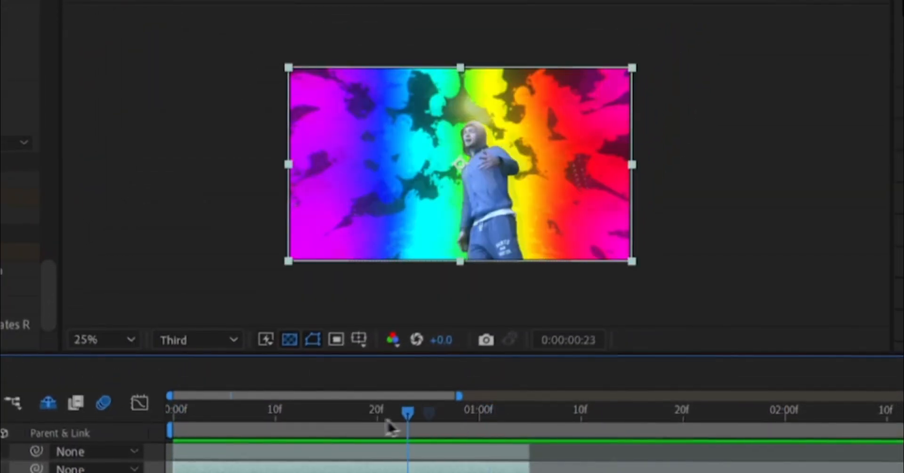